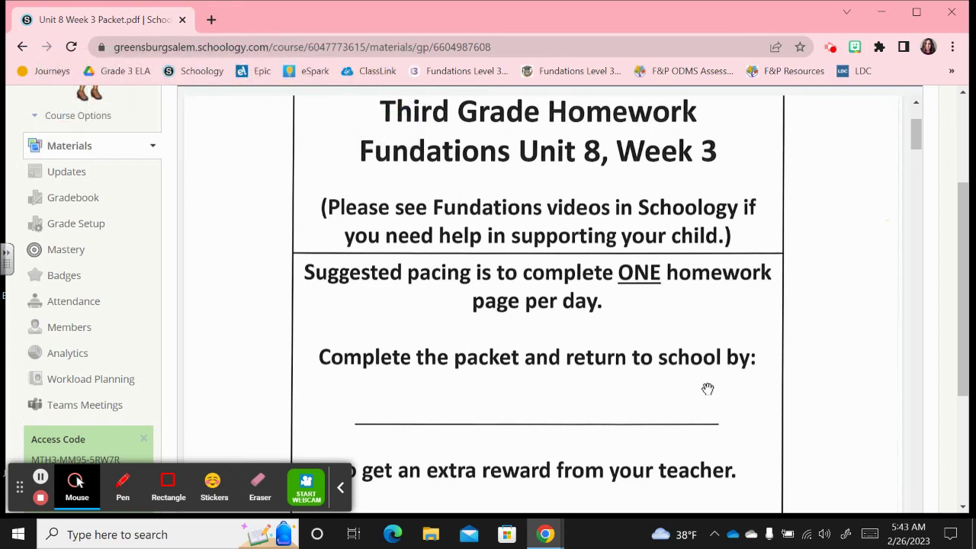
- Scroll past the cover and Trick Words table to the Combine the Word and Suffix worksheet
{"action": "scroll", "coordinate": [707, 389], "scroll_direction": "down", "scroll_amount": 5}
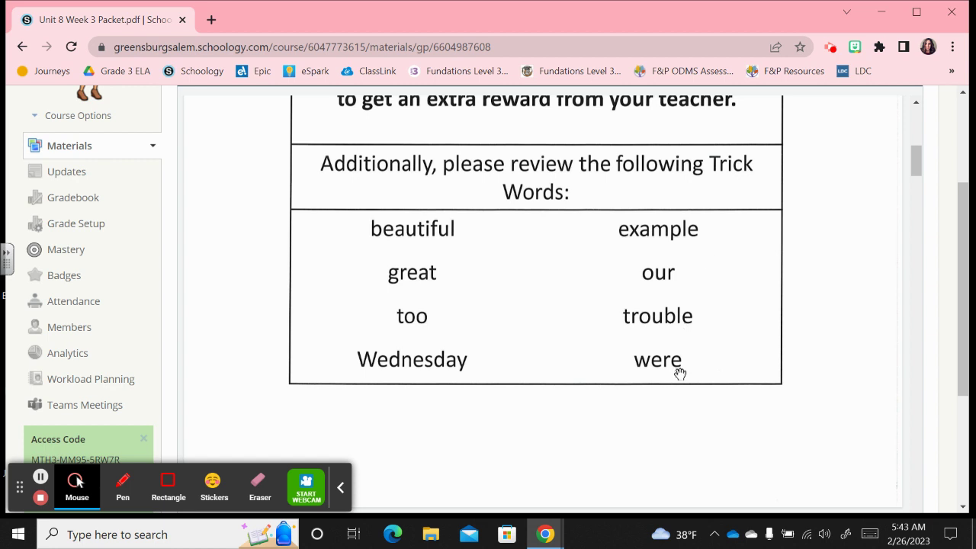
{"action": "scroll", "coordinate": [680, 381], "scroll_direction": "down", "scroll_amount": 7}
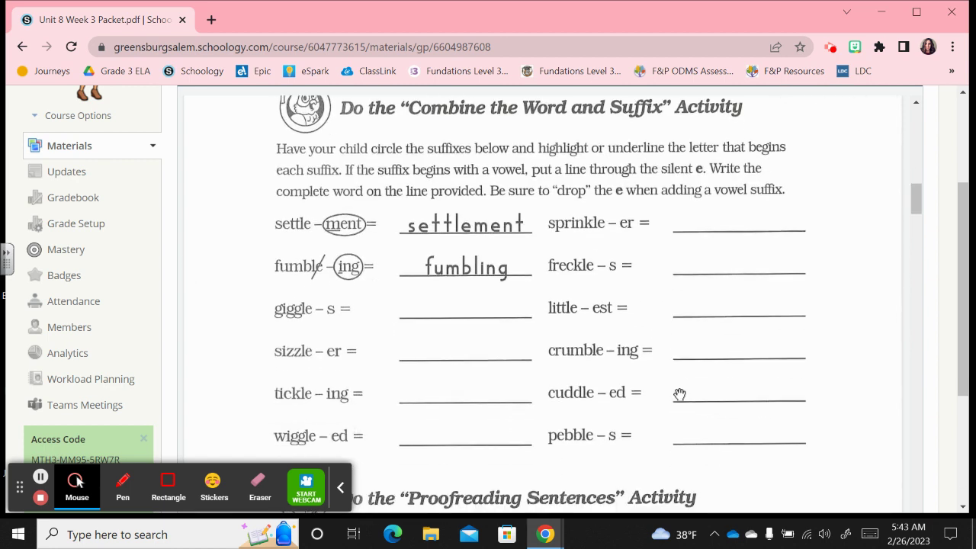
{"action": "scroll", "coordinate": [679, 394], "scroll_direction": "down", "scroll_amount": 1}
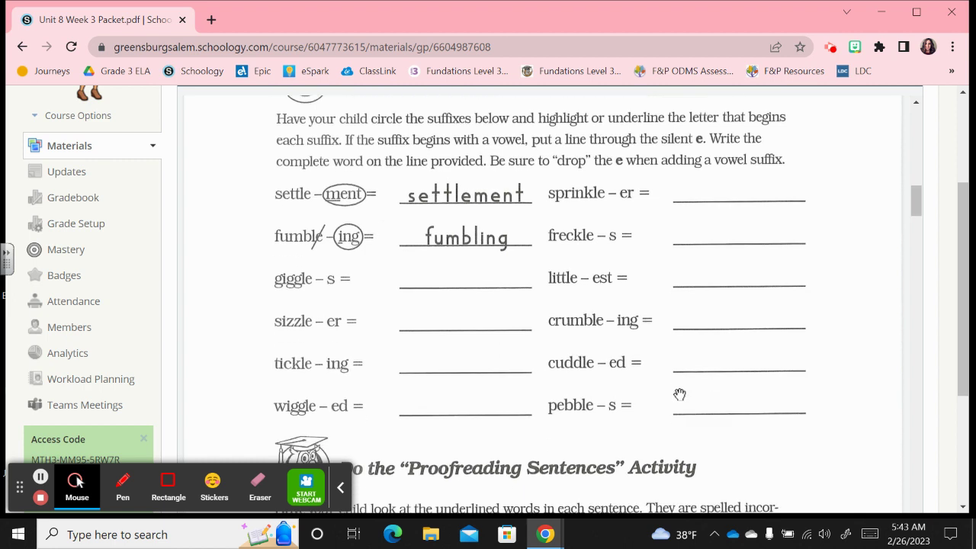
{"action": "scroll", "coordinate": [680, 395], "scroll_direction": "down", "scroll_amount": 1}
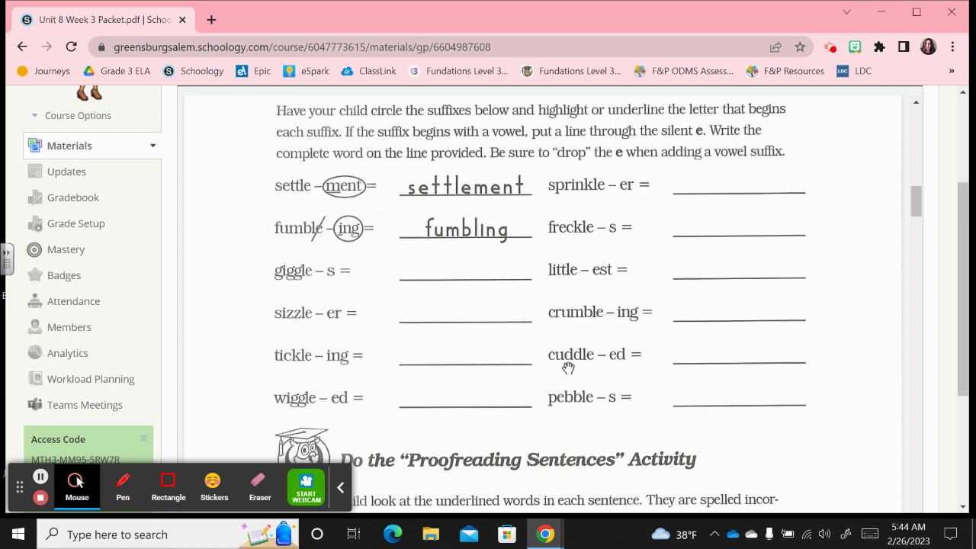
- With a purple pen, box giggle's suffix s and circle sizzle's er, striking its silent e
{"action": "left_click", "coordinate": [123, 486]}
{"action": "left_click", "coordinate": [252, 497]}
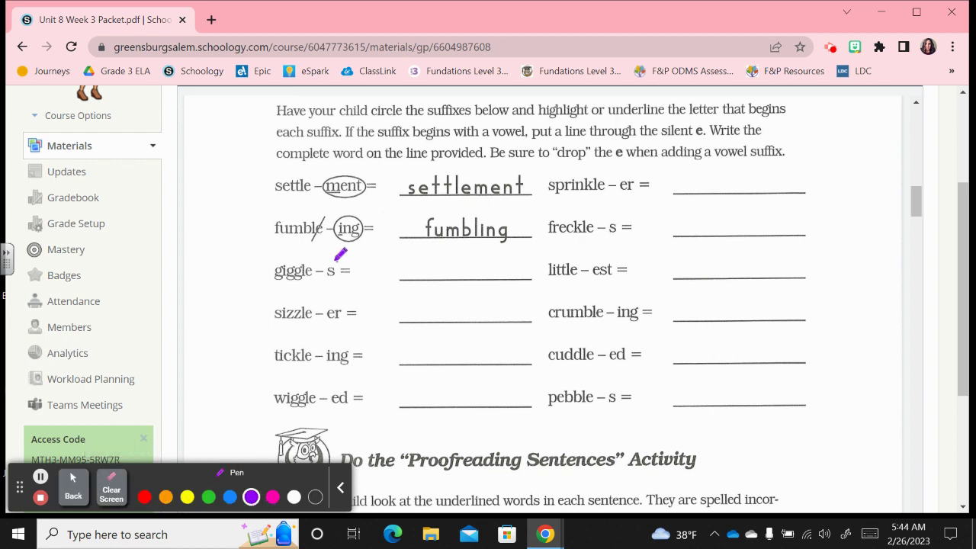
{"action": "mouse_move", "coordinate": [334, 262]}
{"action": "left_mouse_down"}
{"action": "mouse_move", "coordinate": [325, 279]}
{"action": "mouse_move", "coordinate": [337, 278]}
{"action": "mouse_move", "coordinate": [341, 261]}
{"action": "left_mouse_up"}
{"action": "mouse_move", "coordinate": [345, 300]}
{"action": "left_mouse_down"}
{"action": "mouse_move", "coordinate": [326, 299]}
{"action": "mouse_move", "coordinate": [323, 319]}
{"action": "mouse_move", "coordinate": [349, 316]}
{"action": "mouse_move", "coordinate": [342, 298]}
{"action": "left_mouse_up"}
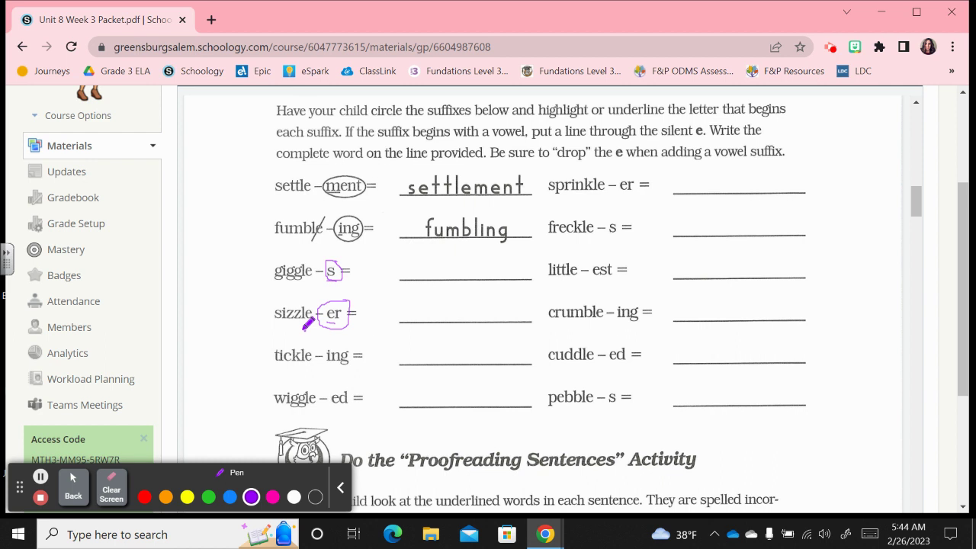
{"action": "left_click_drag", "start_coordinate": [304, 329], "coordinate": [315, 302]}
- Circle the ing of tickle and ed of wiggle, crossing out both silent e's
{"action": "mouse_move", "coordinate": [355, 339]}
{"action": "left_mouse_down"}
{"action": "mouse_move", "coordinate": [323, 355]}
{"action": "mouse_move", "coordinate": [349, 370]}
{"action": "mouse_move", "coordinate": [356, 341]}
{"action": "left_mouse_up"}
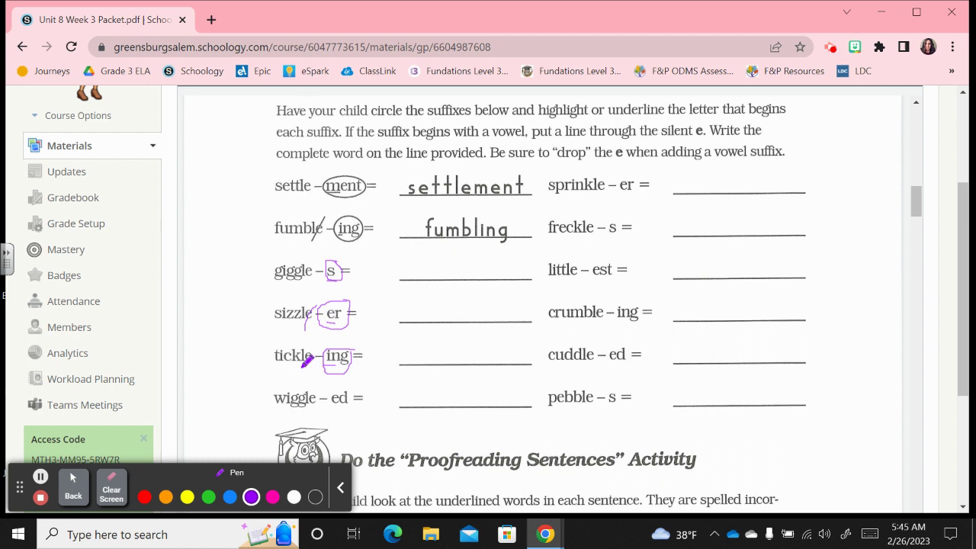
{"action": "left_click_drag", "start_coordinate": [303, 367], "coordinate": [313, 348]}
{"action": "mouse_move", "coordinate": [350, 386]}
{"action": "left_mouse_down"}
{"action": "mouse_move", "coordinate": [335, 380]}
{"action": "mouse_move", "coordinate": [322, 406]}
{"action": "mouse_move", "coordinate": [355, 398]}
{"action": "mouse_move", "coordinate": [349, 385]}
{"action": "left_mouse_up"}
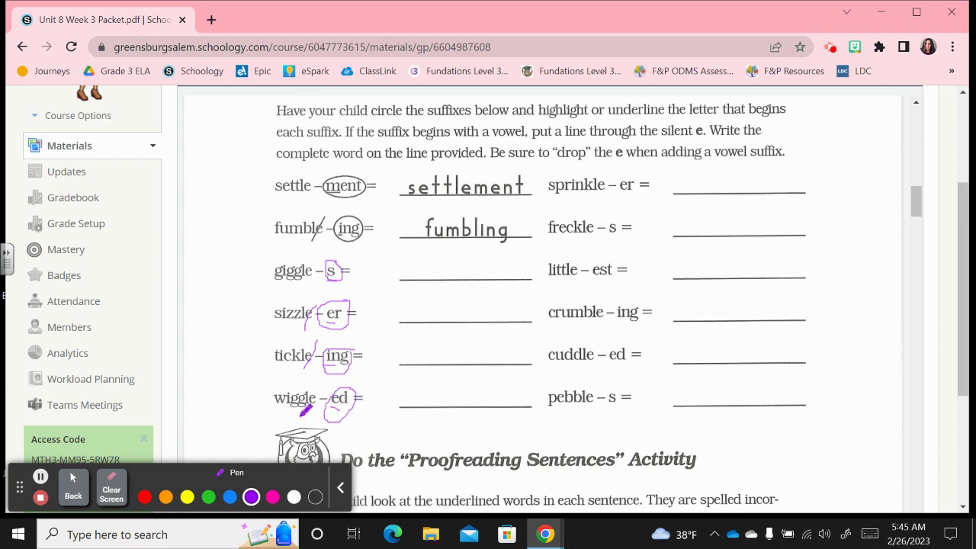
{"action": "left_click_drag", "start_coordinate": [303, 415], "coordinate": [316, 381]}
- Circle er in sprinkle, s in freckle and est in little in purple
{"action": "mouse_move", "coordinate": [639, 178]}
{"action": "left_mouse_down"}
{"action": "mouse_move", "coordinate": [623, 164]}
{"action": "mouse_move", "coordinate": [617, 187]}
{"action": "mouse_move", "coordinate": [642, 188]}
{"action": "mouse_move", "coordinate": [639, 177]}
{"action": "mouse_move", "coordinate": [625, 195]}
{"action": "mouse_move", "coordinate": [607, 175]}
{"action": "left_mouse_up"}
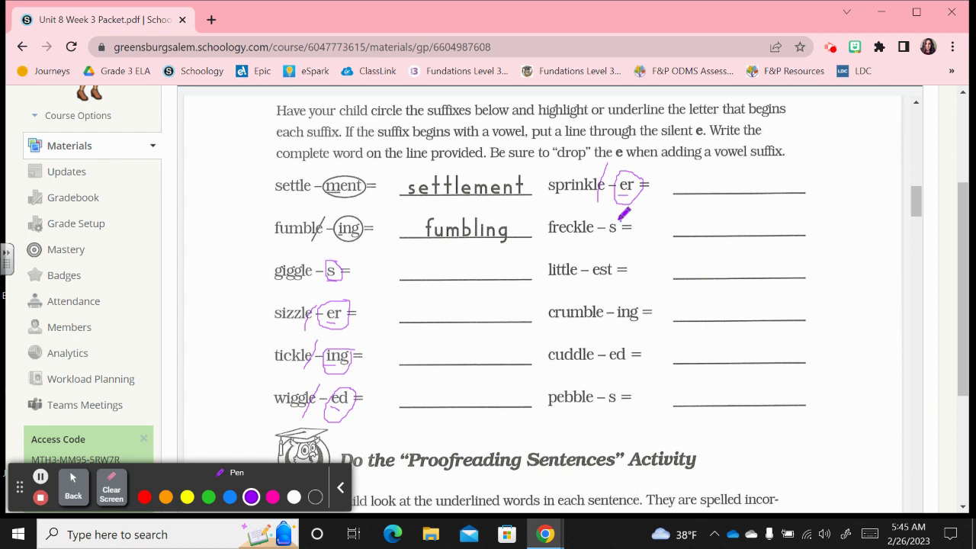
{"action": "mouse_move", "coordinate": [619, 221]}
{"action": "left_mouse_down"}
{"action": "mouse_move", "coordinate": [603, 230]}
{"action": "mouse_move", "coordinate": [630, 238]}
{"action": "mouse_move", "coordinate": [621, 221]}
{"action": "mouse_move", "coordinate": [618, 234]}
{"action": "left_mouse_up"}
{"action": "mouse_move", "coordinate": [620, 260]}
{"action": "left_mouse_down"}
{"action": "mouse_move", "coordinate": [604, 260]}
{"action": "mouse_move", "coordinate": [586, 279]}
{"action": "mouse_move", "coordinate": [626, 272]}
{"action": "mouse_move", "coordinate": [617, 257]}
{"action": "mouse_move", "coordinate": [597, 267]}
{"action": "mouse_move", "coordinate": [599, 281]}
{"action": "mouse_move", "coordinate": [571, 289]}
{"action": "left_mouse_up"}
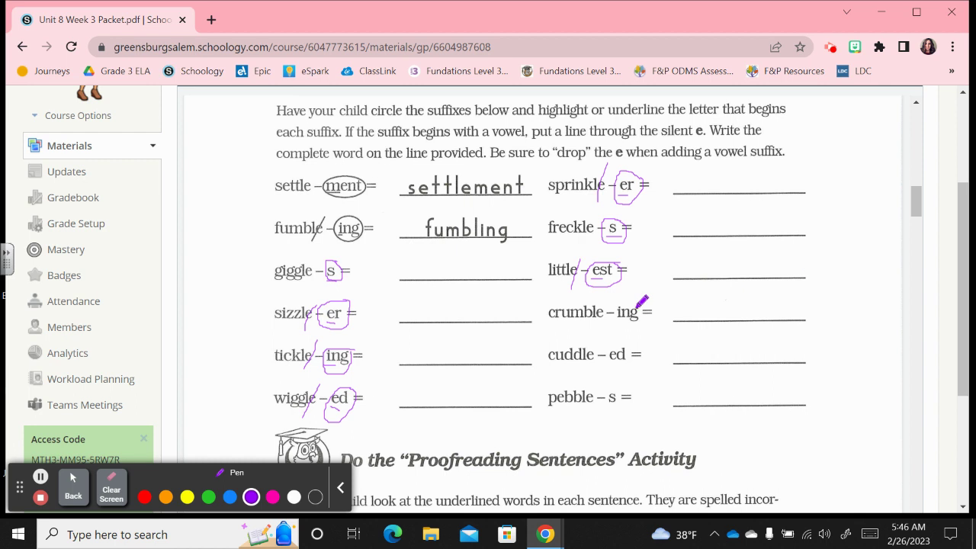
- Mark crumble's ing, cuddle's ed and pebble's s, slash silent e's, then clear all ink
{"action": "mouse_move", "coordinate": [645, 300]}
{"action": "left_mouse_down"}
{"action": "mouse_move", "coordinate": [619, 297]}
{"action": "mouse_move", "coordinate": [616, 332]}
{"action": "mouse_move", "coordinate": [649, 318]}
{"action": "mouse_move", "coordinate": [642, 298]}
{"action": "left_mouse_up"}
{"action": "left_click_drag", "start_coordinate": [591, 330], "coordinate": [609, 302]}
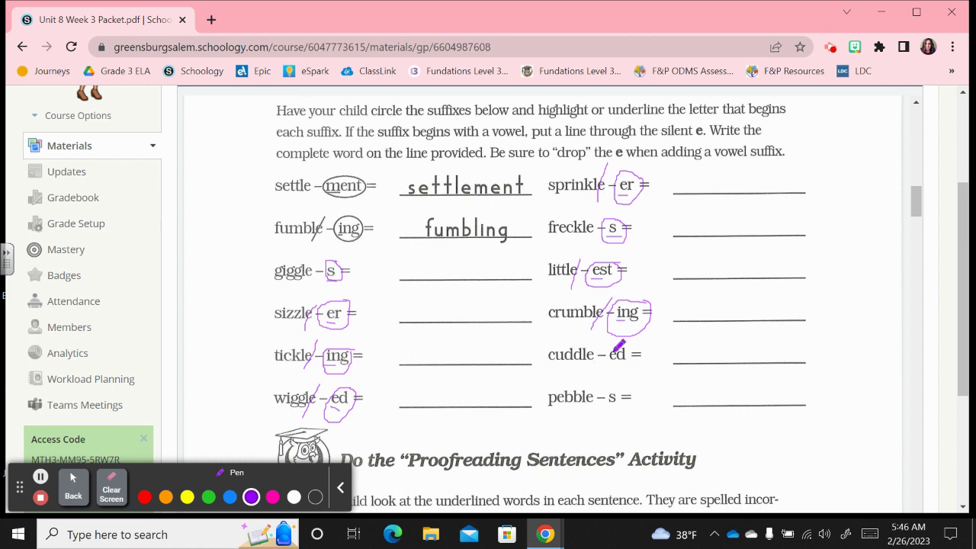
{"action": "mouse_move", "coordinate": [622, 341]}
{"action": "left_mouse_down"}
{"action": "mouse_move", "coordinate": [603, 360]}
{"action": "mouse_move", "coordinate": [630, 356]}
{"action": "left_mouse_up"}
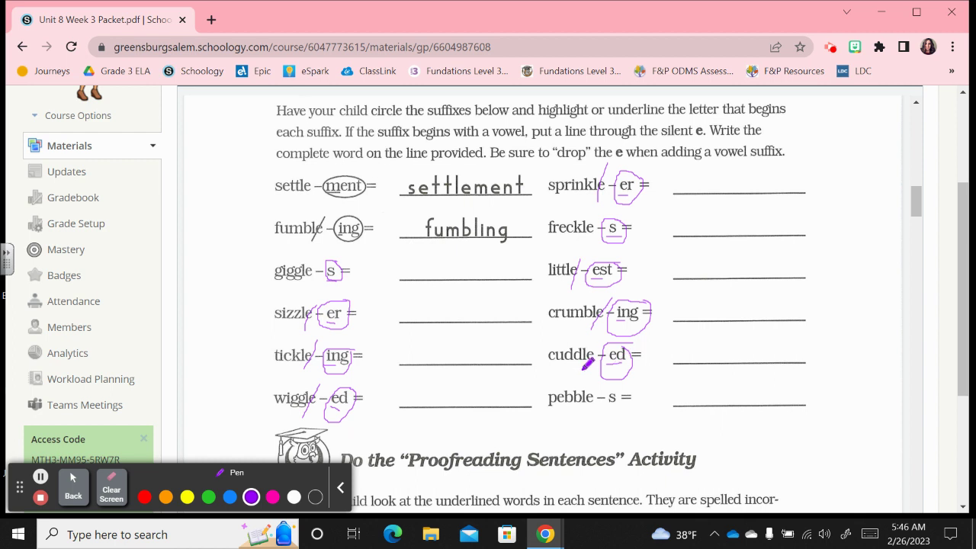
{"action": "left_click_drag", "start_coordinate": [585, 371], "coordinate": [603, 337]}
{"action": "mouse_move", "coordinate": [610, 383]}
{"action": "left_mouse_down"}
{"action": "mouse_move", "coordinate": [604, 418]}
{"action": "mouse_move", "coordinate": [630, 404]}
{"action": "mouse_move", "coordinate": [615, 387]}
{"action": "mouse_move", "coordinate": [620, 405]}
{"action": "left_mouse_up"}
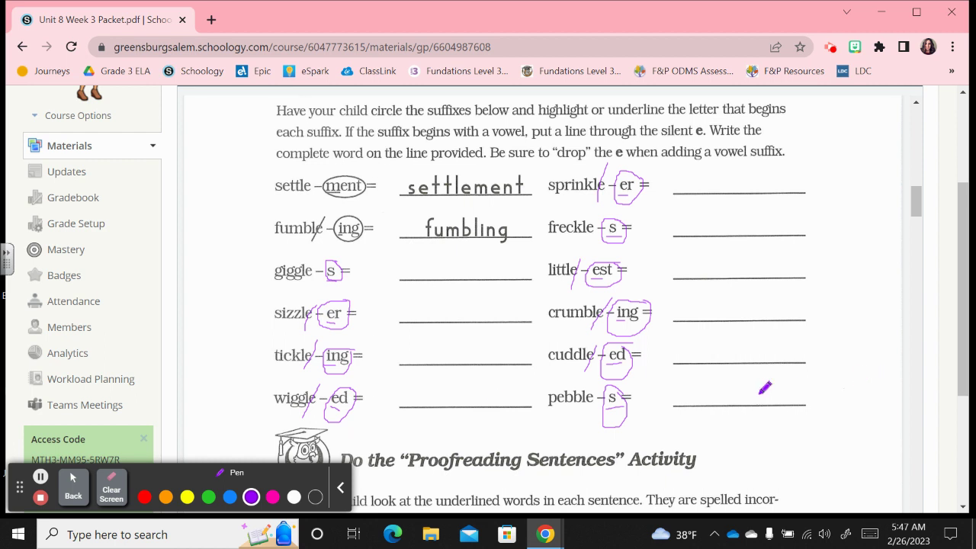
{"action": "left_click", "coordinate": [112, 494]}
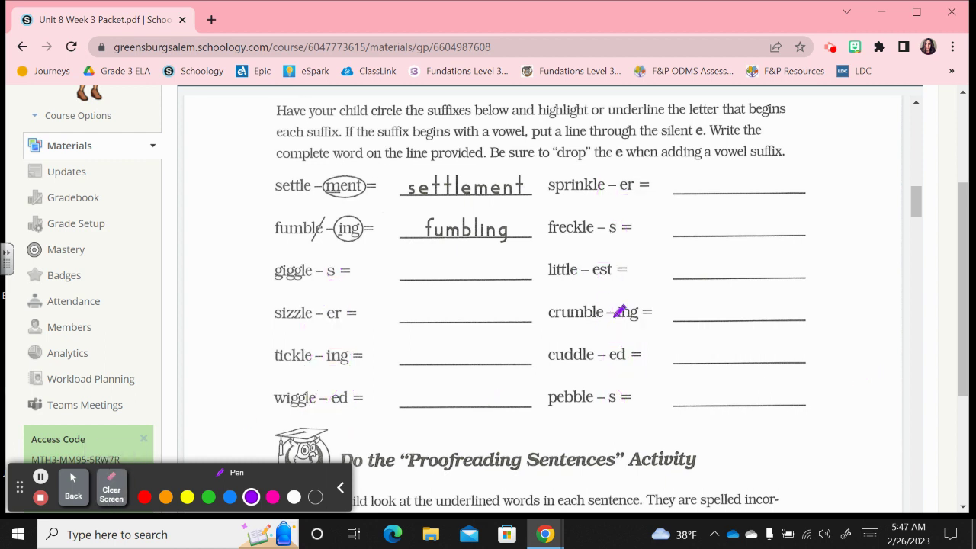
- Scroll down to the page 76 Proofreading Sentences activity
{"action": "scroll", "coordinate": [616, 292], "scroll_direction": "down", "scroll_amount": 2}
{"action": "scroll", "coordinate": [616, 292], "scroll_direction": "down", "scroll_amount": 4}
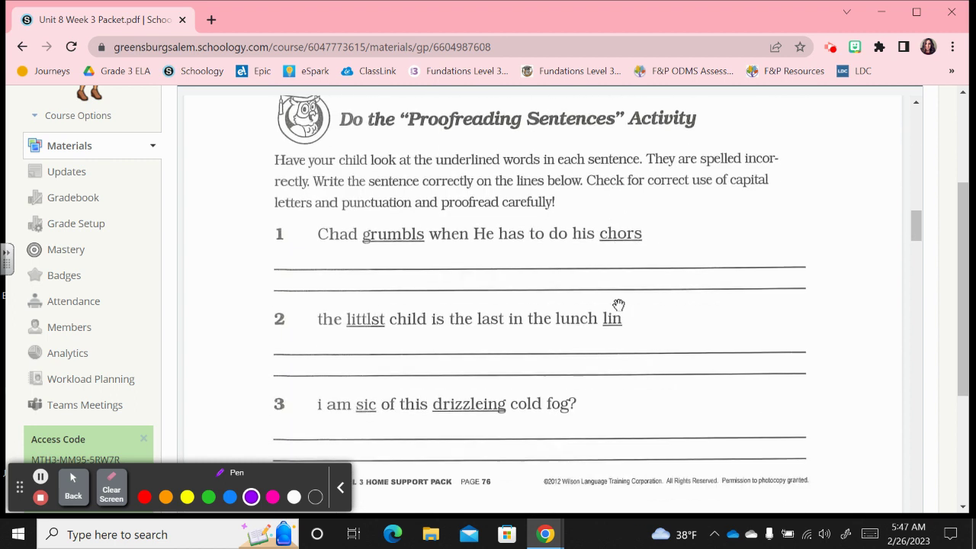
{"action": "scroll", "coordinate": [619, 304], "scroll_direction": "down", "scroll_amount": 1}
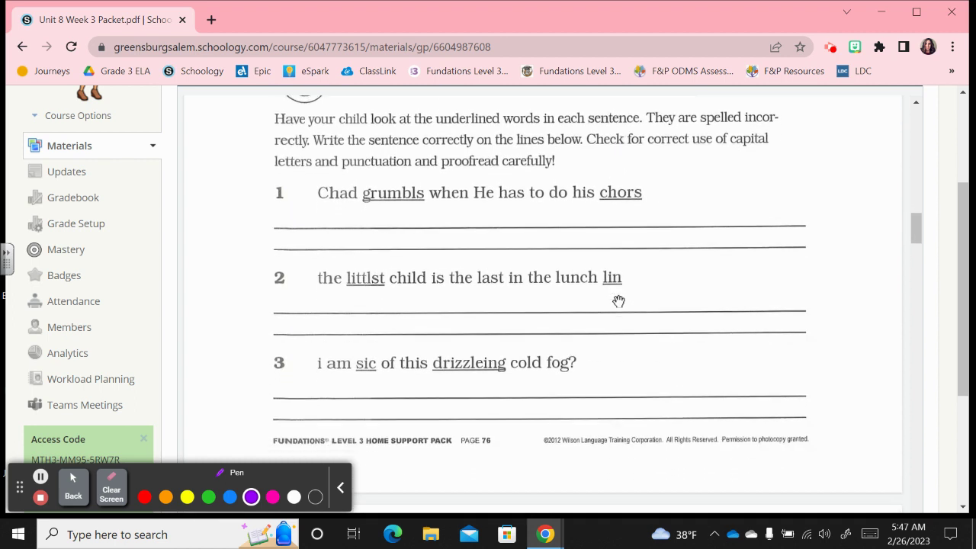
{"action": "scroll", "coordinate": [619, 302], "scroll_direction": "down", "scroll_amount": 1}
{"action": "scroll", "coordinate": [618, 302], "scroll_direction": "up", "scroll_amount": 1}
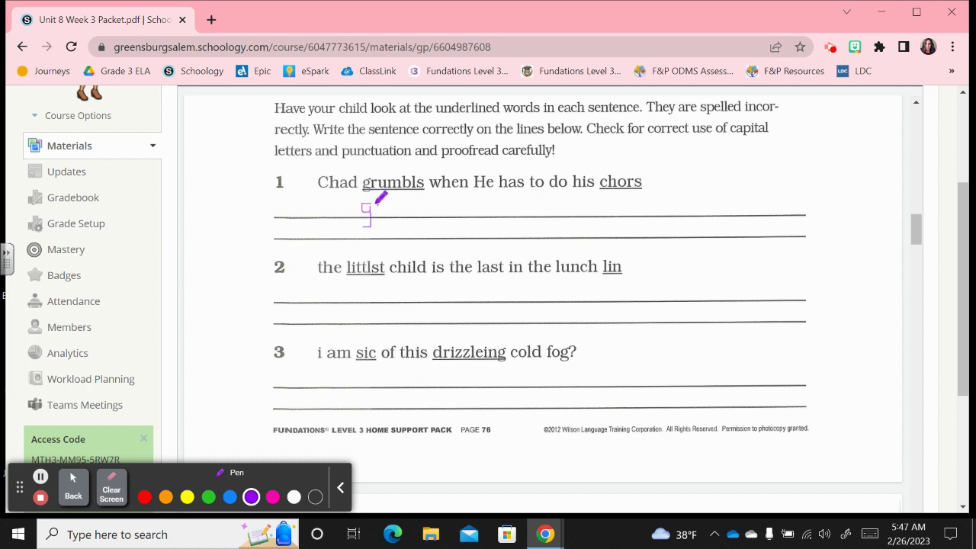
- Handwrite 'grumbles' and 'chores.' for sentence 1 and change He's capital H to lowercase
{"action": "mouse_move", "coordinate": [377, 202]}
{"action": "left_mouse_down"}
{"action": "mouse_move", "coordinate": [375, 216]}
{"action": "mouse_move", "coordinate": [403, 205]}
{"action": "mouse_move", "coordinate": [403, 215]}
{"action": "mouse_move", "coordinate": [430, 208]}
{"action": "mouse_move", "coordinate": [441, 223]}
{"action": "mouse_move", "coordinate": [447, 205]}
{"action": "mouse_move", "coordinate": [456, 213]}
{"action": "mouse_move", "coordinate": [444, 219]}
{"action": "mouse_move", "coordinate": [460, 216]}
{"action": "left_mouse_up"}
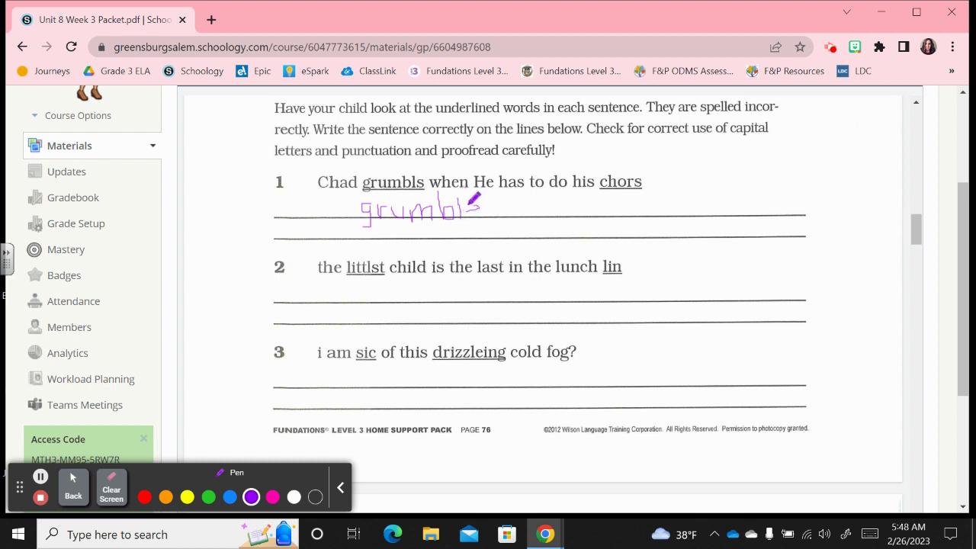
{"action": "mouse_move", "coordinate": [468, 209]}
{"action": "left_mouse_down"}
{"action": "mouse_move", "coordinate": [488, 206]}
{"action": "mouse_move", "coordinate": [492, 216]}
{"action": "left_mouse_up"}
{"action": "left_click_drag", "start_coordinate": [473, 190], "coordinate": [486, 177]}
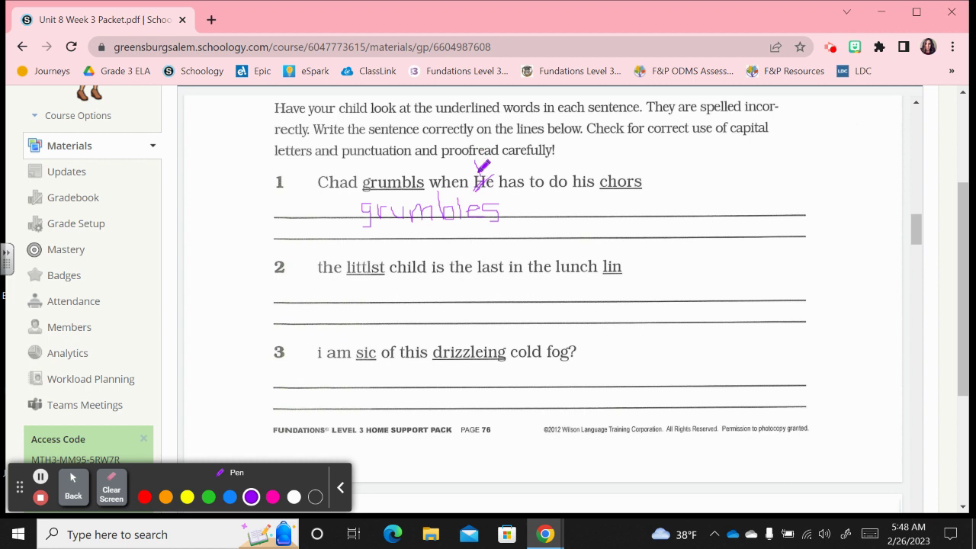
{"action": "left_click_drag", "start_coordinate": [484, 166], "coordinate": [492, 173]}
{"action": "mouse_move", "coordinate": [759, 194]}
{"action": "left_mouse_down"}
{"action": "mouse_move", "coordinate": [758, 212]}
{"action": "mouse_move", "coordinate": [761, 200]}
{"action": "mouse_move", "coordinate": [772, 214]}
{"action": "mouse_move", "coordinate": [801, 201]}
{"action": "left_mouse_up"}
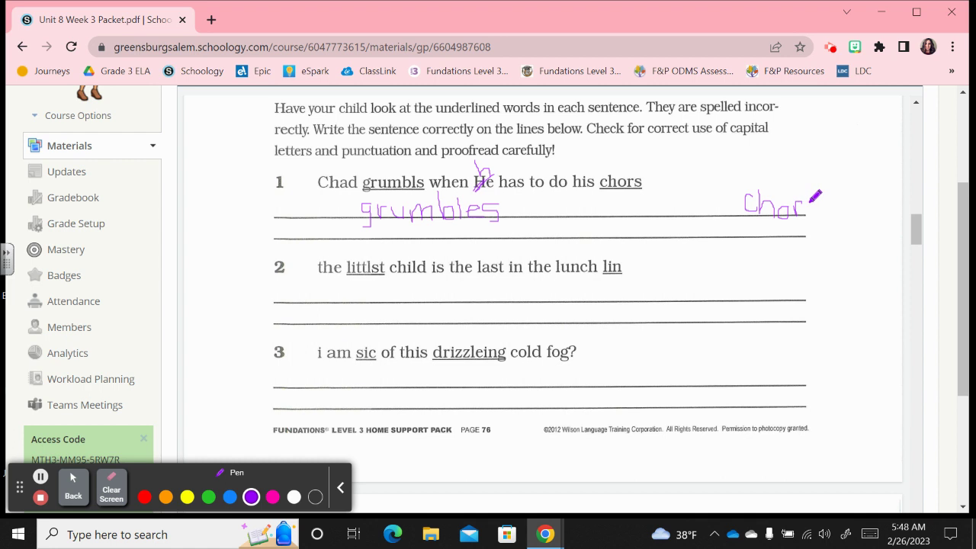
{"action": "mouse_move", "coordinate": [812, 203]}
{"action": "left_mouse_down"}
{"action": "mouse_move", "coordinate": [844, 204]}
{"action": "mouse_move", "coordinate": [830, 213]}
{"action": "left_mouse_up"}
- Draw a capital T over sentence 2's 'the' and write 'littlest' and 'line' below
{"action": "mouse_move", "coordinate": [323, 260]}
{"action": "left_mouse_down"}
{"action": "mouse_move", "coordinate": [324, 282]}
{"action": "mouse_move", "coordinate": [344, 255]}
{"action": "left_mouse_up"}
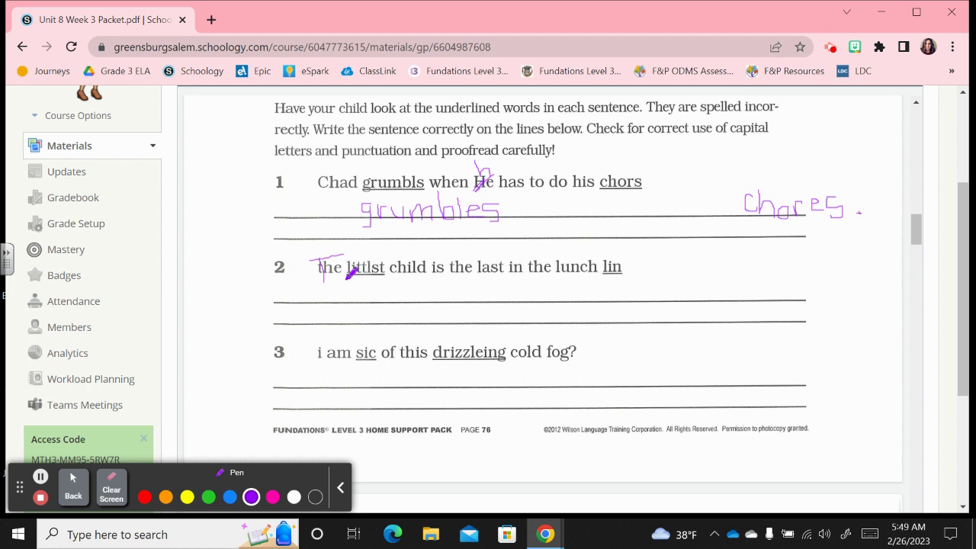
{"action": "mouse_move", "coordinate": [346, 280]}
{"action": "left_mouse_down"}
{"action": "mouse_move", "coordinate": [352, 302]}
{"action": "mouse_move", "coordinate": [380, 288]}
{"action": "mouse_move", "coordinate": [386, 301]}
{"action": "mouse_move", "coordinate": [395, 288]}
{"action": "mouse_move", "coordinate": [399, 302]}
{"action": "mouse_move", "coordinate": [408, 285]}
{"action": "mouse_move", "coordinate": [415, 297]}
{"action": "mouse_move", "coordinate": [432, 278]}
{"action": "mouse_move", "coordinate": [455, 308]}
{"action": "mouse_move", "coordinate": [448, 291]}
{"action": "mouse_move", "coordinate": [466, 290]}
{"action": "left_mouse_up"}
{"action": "left_click", "coordinate": [353, 286]}
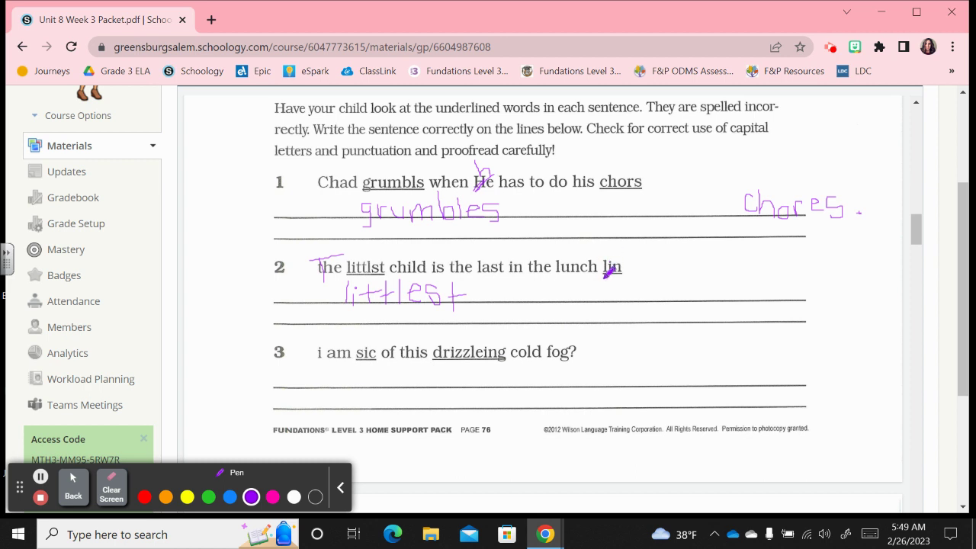
{"action": "mouse_move", "coordinate": [604, 282]}
{"action": "left_mouse_down"}
{"action": "mouse_move", "coordinate": [604, 309]}
{"action": "mouse_move", "coordinate": [630, 290]}
{"action": "mouse_move", "coordinate": [634, 302]}
{"action": "mouse_move", "coordinate": [661, 293]}
{"action": "left_mouse_up"}
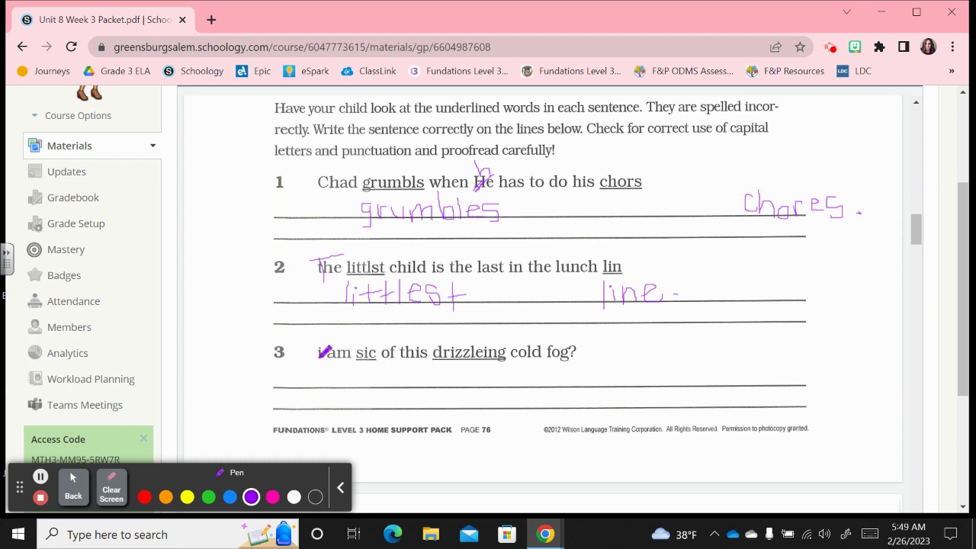
- Correct sentence 3: capital I, write 'sick', strike drizzleing's extra e, fix the question mark
{"action": "mouse_move", "coordinate": [296, 363]}
{"action": "left_mouse_down"}
{"action": "mouse_move", "coordinate": [321, 361]}
{"action": "mouse_move", "coordinate": [308, 380]}
{"action": "mouse_move", "coordinate": [317, 383]}
{"action": "left_mouse_up"}
{"action": "mouse_move", "coordinate": [378, 369]}
{"action": "left_mouse_down"}
{"action": "mouse_move", "coordinate": [364, 385]}
{"action": "mouse_move", "coordinate": [417, 381]}
{"action": "mouse_move", "coordinate": [416, 392]}
{"action": "mouse_move", "coordinate": [429, 365]}
{"action": "mouse_move", "coordinate": [440, 390]}
{"action": "left_mouse_up"}
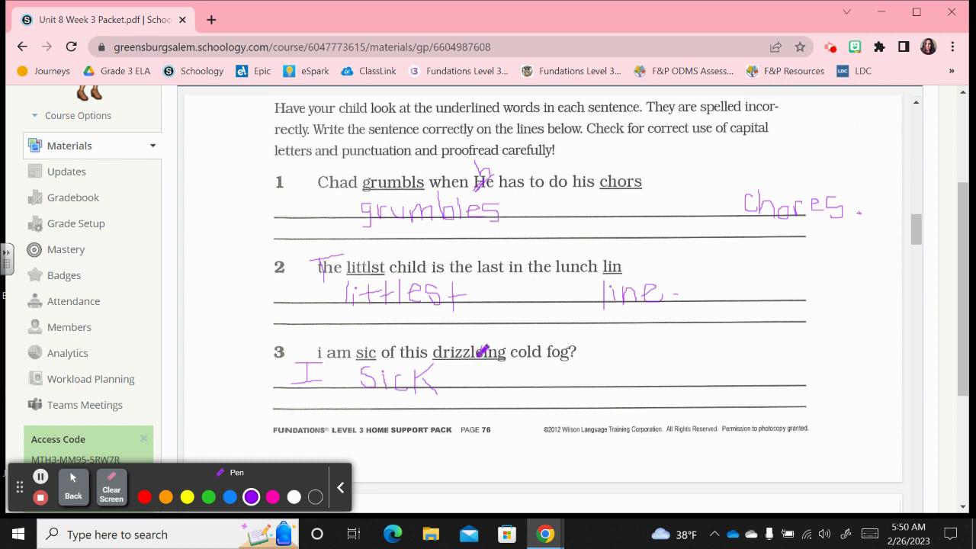
{"action": "mouse_move", "coordinate": [479, 365]}
{"action": "left_mouse_down"}
{"action": "mouse_move", "coordinate": [480, 345]}
{"action": "mouse_move", "coordinate": [478, 363]}
{"action": "left_mouse_up"}
{"action": "left_click_drag", "start_coordinate": [572, 354], "coordinate": [568, 350]}
- Clear the page 76 ink and scroll to the Guess Which One word box
{"action": "left_click", "coordinate": [109, 496]}
{"action": "scroll", "coordinate": [519, 336], "scroll_direction": "down", "scroll_amount": 5}
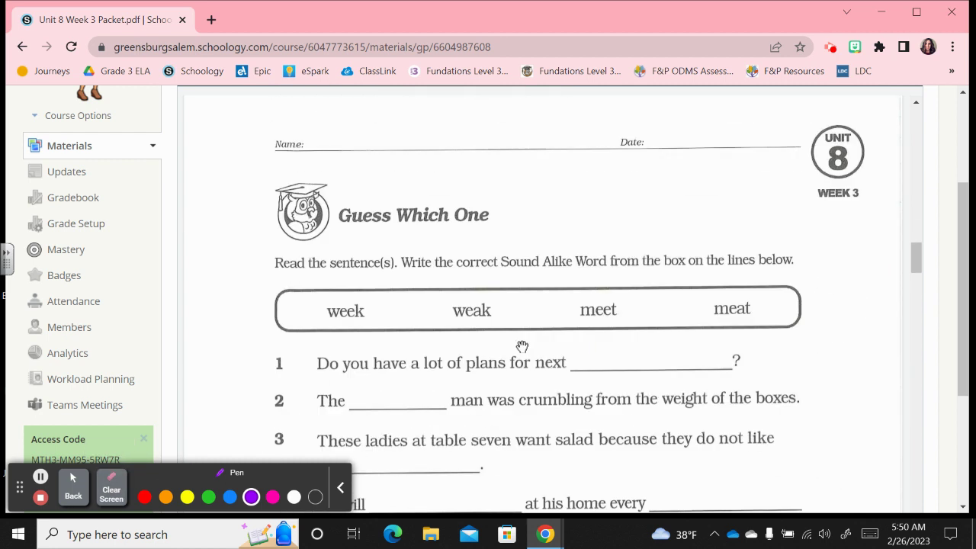
{"action": "scroll", "coordinate": [522, 346], "scroll_direction": "down", "scroll_amount": 3}
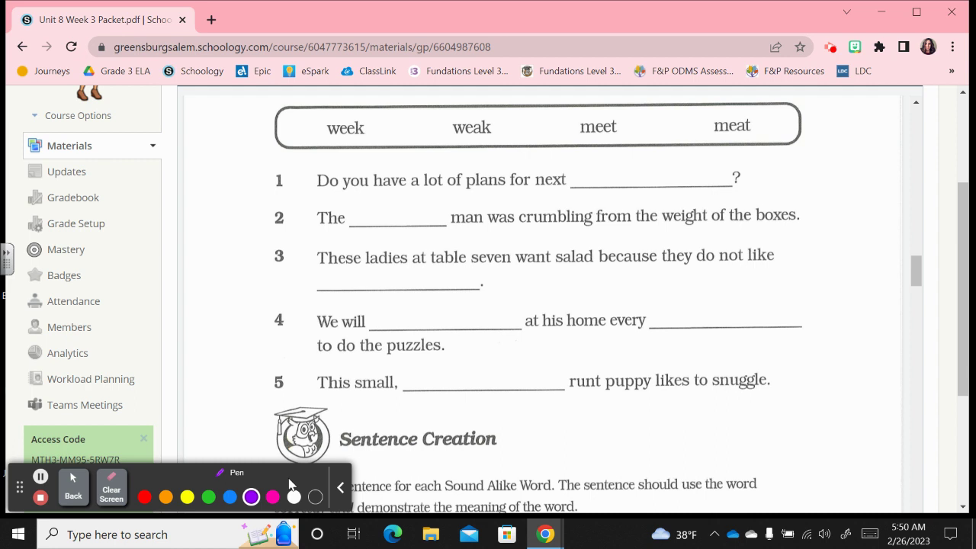
- Circle week in purple, weak in blue, meet in red and meat in orange
{"action": "mouse_move", "coordinate": [363, 116]}
{"action": "left_mouse_down"}
{"action": "mouse_move", "coordinate": [344, 107]}
{"action": "mouse_move", "coordinate": [324, 126]}
{"action": "mouse_move", "coordinate": [367, 131]}
{"action": "mouse_move", "coordinate": [354, 110]}
{"action": "left_mouse_up"}
{"action": "left_click", "coordinate": [229, 496]}
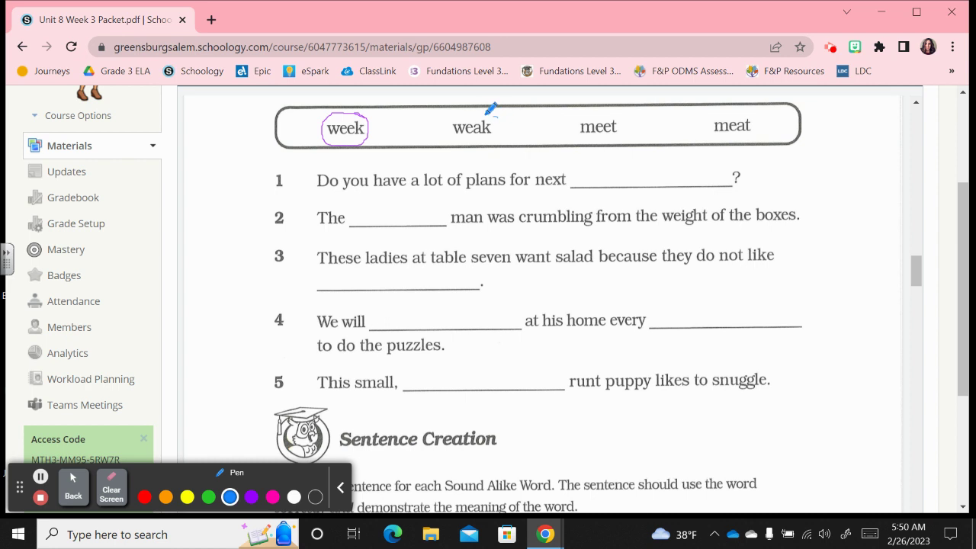
{"action": "mouse_move", "coordinate": [488, 113]}
{"action": "left_mouse_down"}
{"action": "mouse_move", "coordinate": [457, 108]}
{"action": "mouse_move", "coordinate": [447, 141]}
{"action": "mouse_move", "coordinate": [507, 128]}
{"action": "mouse_move", "coordinate": [496, 114]}
{"action": "left_mouse_up"}
{"action": "left_click", "coordinate": [144, 496]}
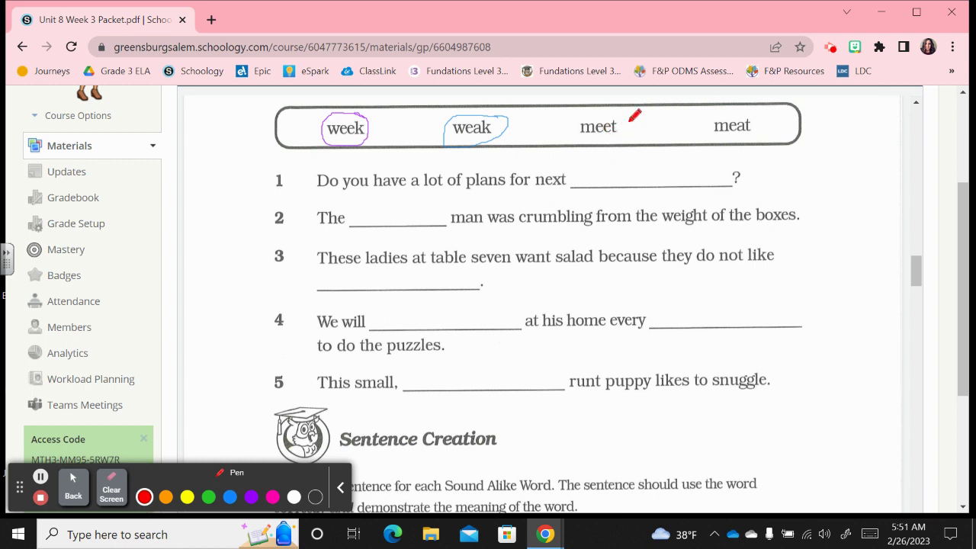
{"action": "mouse_move", "coordinate": [630, 121]}
{"action": "left_mouse_down"}
{"action": "mouse_move", "coordinate": [586, 115]}
{"action": "mouse_move", "coordinate": [580, 136]}
{"action": "mouse_move", "coordinate": [622, 139]}
{"action": "mouse_move", "coordinate": [630, 119]}
{"action": "left_mouse_up"}
{"action": "left_click", "coordinate": [165, 497]}
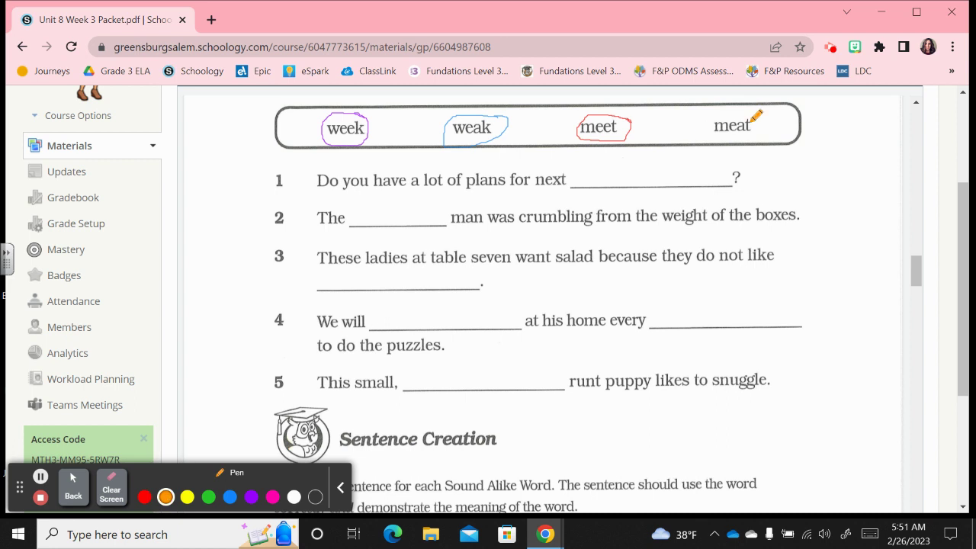
{"action": "mouse_move", "coordinate": [757, 115]}
{"action": "left_mouse_down"}
{"action": "mouse_move", "coordinate": [711, 116]}
{"action": "mouse_move", "coordinate": [731, 142]}
{"action": "mouse_move", "coordinate": [760, 131]}
{"action": "mouse_move", "coordinate": [756, 110]}
{"action": "left_mouse_up"}
- Circle sentence number 1 in purple, 2 in blue and 3 in orange
{"action": "left_click", "coordinate": [251, 497]}
{"action": "mouse_move", "coordinate": [296, 166]}
{"action": "left_mouse_down"}
{"action": "mouse_move", "coordinate": [280, 164]}
{"action": "mouse_move", "coordinate": [262, 180]}
{"action": "mouse_move", "coordinate": [283, 192]}
{"action": "mouse_move", "coordinate": [303, 180]}
{"action": "mouse_move", "coordinate": [289, 165]}
{"action": "left_mouse_up"}
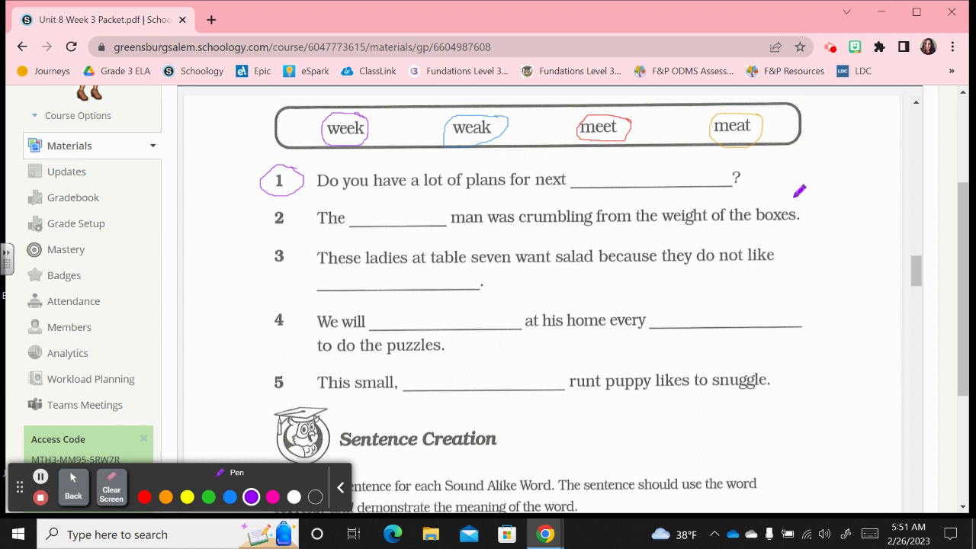
{"action": "left_click", "coordinate": [230, 497]}
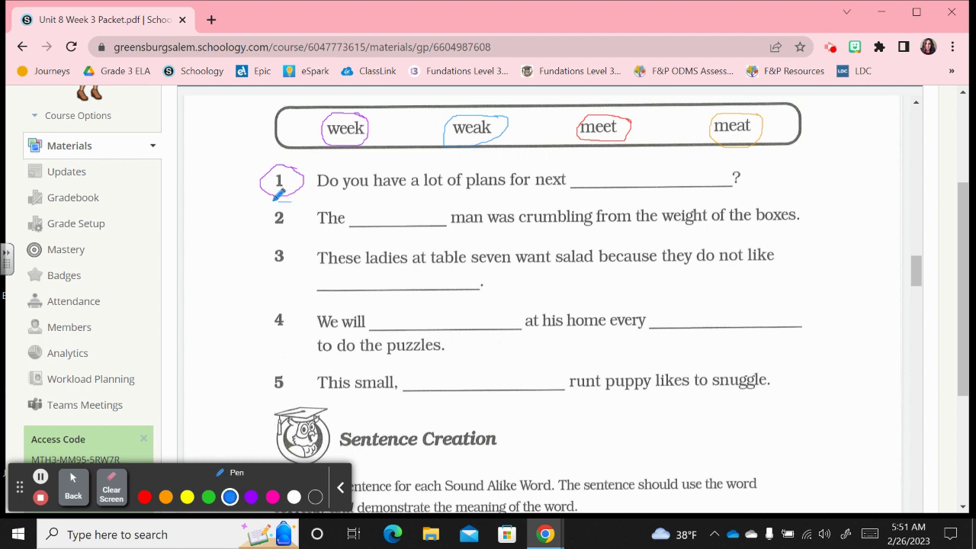
{"action": "mouse_move", "coordinate": [284, 204]}
{"action": "left_mouse_down"}
{"action": "mouse_move", "coordinate": [266, 213]}
{"action": "mouse_move", "coordinate": [276, 230]}
{"action": "mouse_move", "coordinate": [294, 221]}
{"action": "mouse_move", "coordinate": [293, 204]}
{"action": "left_mouse_up"}
{"action": "left_click", "coordinate": [166, 497]}
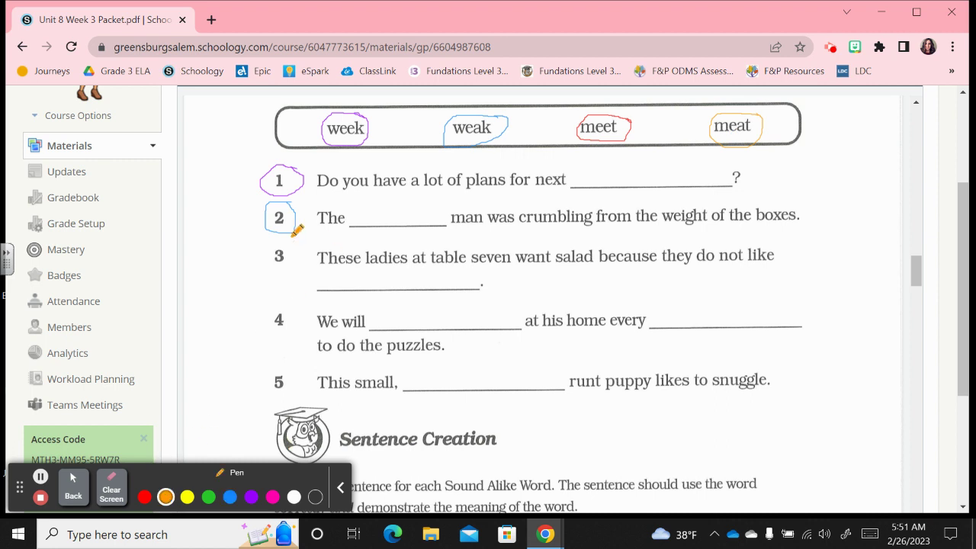
{"action": "mouse_move", "coordinate": [284, 238]}
{"action": "left_mouse_down"}
{"action": "mouse_move", "coordinate": [262, 252]}
{"action": "mouse_move", "coordinate": [297, 257]}
{"action": "mouse_move", "coordinate": [299, 242]}
{"action": "left_mouse_up"}
- Write 'meet' in red and 'Week' in purple in sentence 4's blanks
{"action": "left_click", "coordinate": [144, 496]}
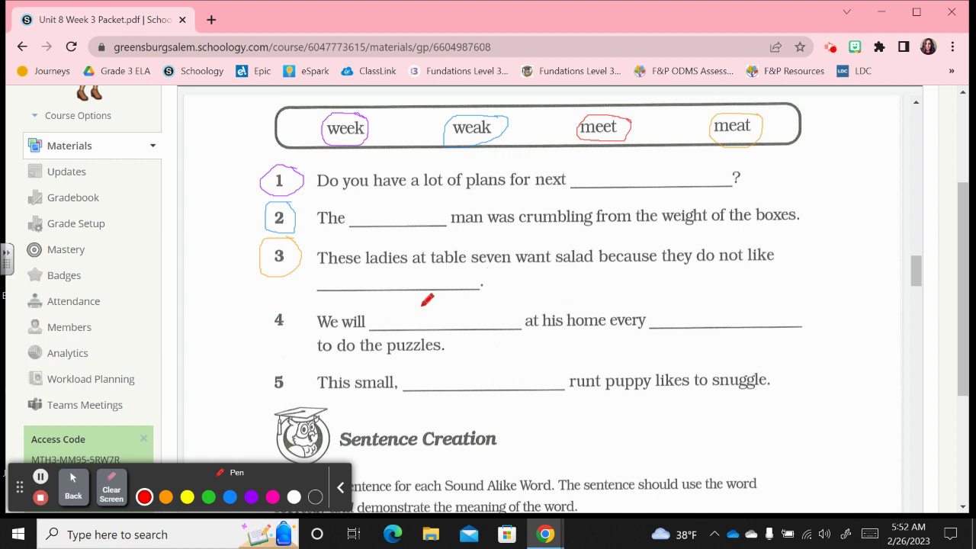
{"action": "mouse_move", "coordinate": [384, 326]}
{"action": "left_mouse_down"}
{"action": "mouse_move", "coordinate": [386, 306]}
{"action": "mouse_move", "coordinate": [406, 309]}
{"action": "mouse_move", "coordinate": [407, 327]}
{"action": "mouse_move", "coordinate": [425, 323]}
{"action": "left_mouse_up"}
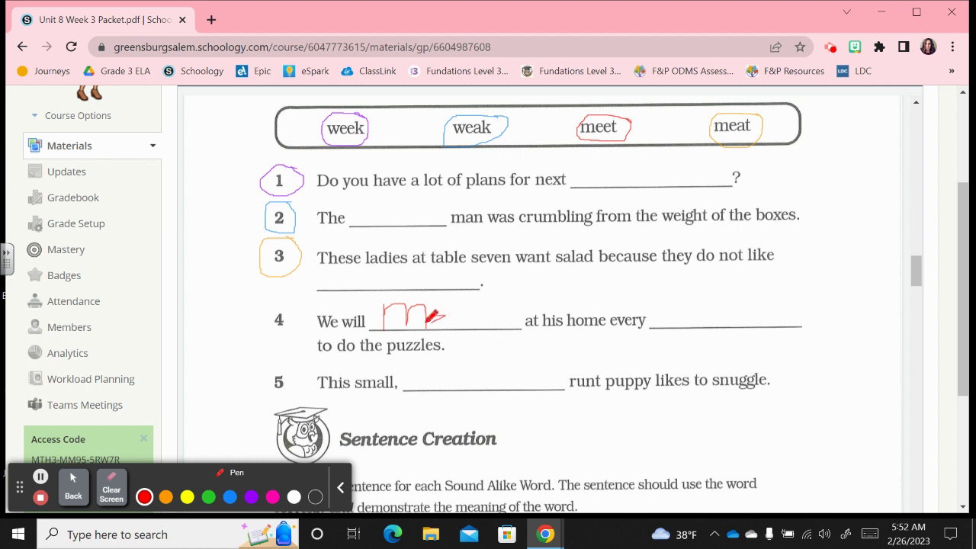
{"action": "mouse_move", "coordinate": [428, 321]}
{"action": "left_mouse_down"}
{"action": "mouse_move", "coordinate": [449, 329]}
{"action": "mouse_move", "coordinate": [489, 315]}
{"action": "mouse_move", "coordinate": [500, 334]}
{"action": "mouse_move", "coordinate": [511, 296]}
{"action": "left_mouse_up"}
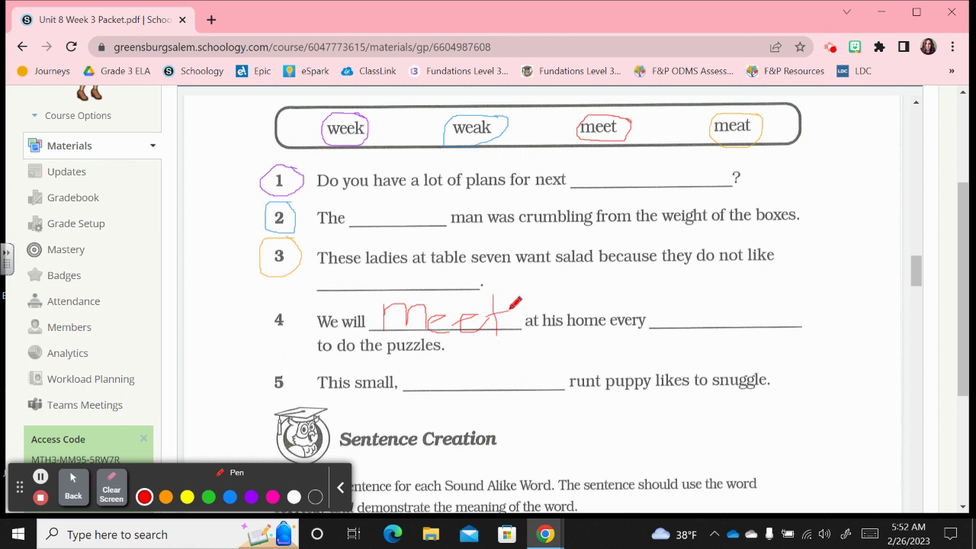
{"action": "left_click", "coordinate": [252, 498]}
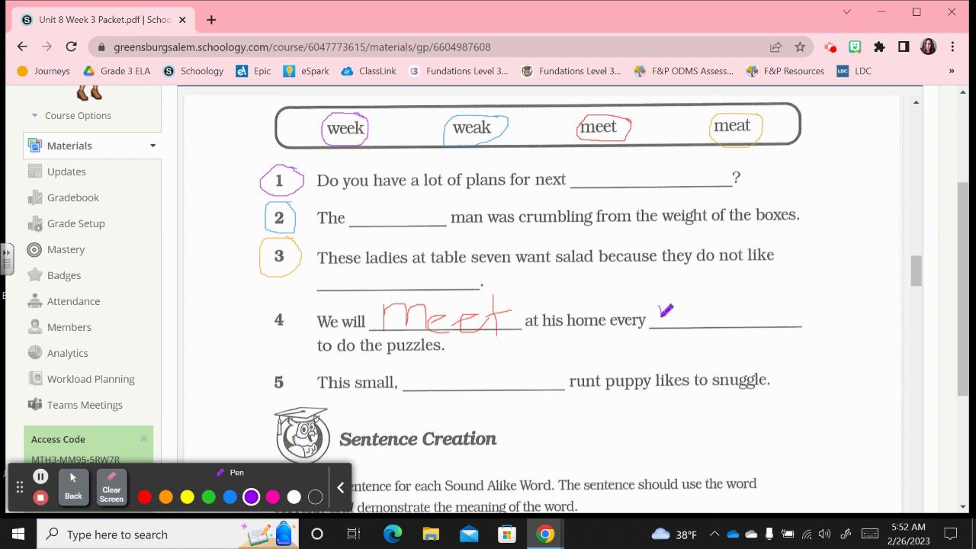
{"action": "mouse_move", "coordinate": [661, 315]}
{"action": "left_mouse_down"}
{"action": "mouse_move", "coordinate": [667, 302]}
{"action": "mouse_move", "coordinate": [678, 313]}
{"action": "mouse_move", "coordinate": [686, 295]}
{"action": "mouse_move", "coordinate": [719, 305]}
{"action": "mouse_move", "coordinate": [701, 297]}
{"action": "mouse_move", "coordinate": [707, 319]}
{"action": "mouse_move", "coordinate": [735, 306]}
{"action": "mouse_move", "coordinate": [735, 324]}
{"action": "mouse_move", "coordinate": [754, 327]}
{"action": "mouse_move", "coordinate": [756, 305]}
{"action": "mouse_move", "coordinate": [780, 290]}
{"action": "mouse_move", "coordinate": [789, 332]}
{"action": "left_mouse_up"}
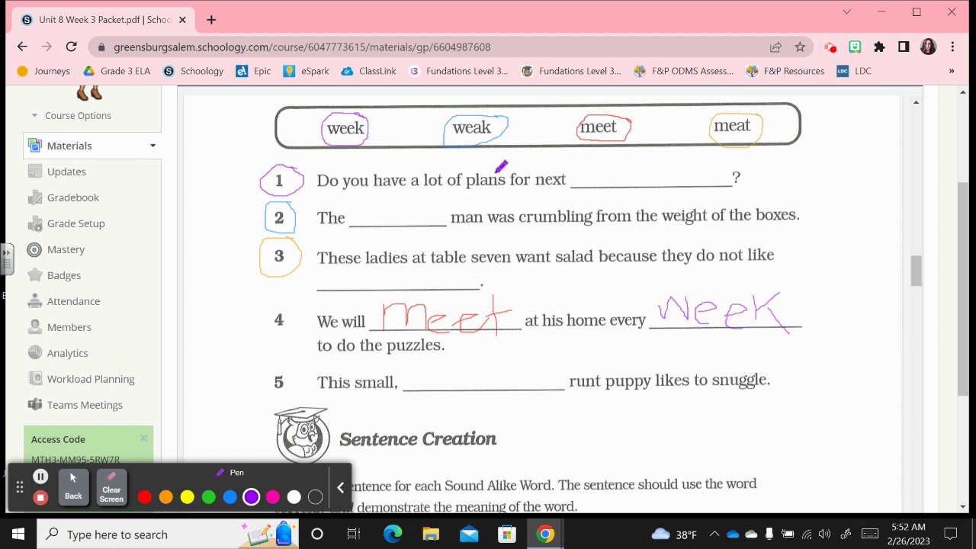
- Write 'Weak' in blue in sentence 5's blank
{"action": "left_click", "coordinate": [229, 496]}
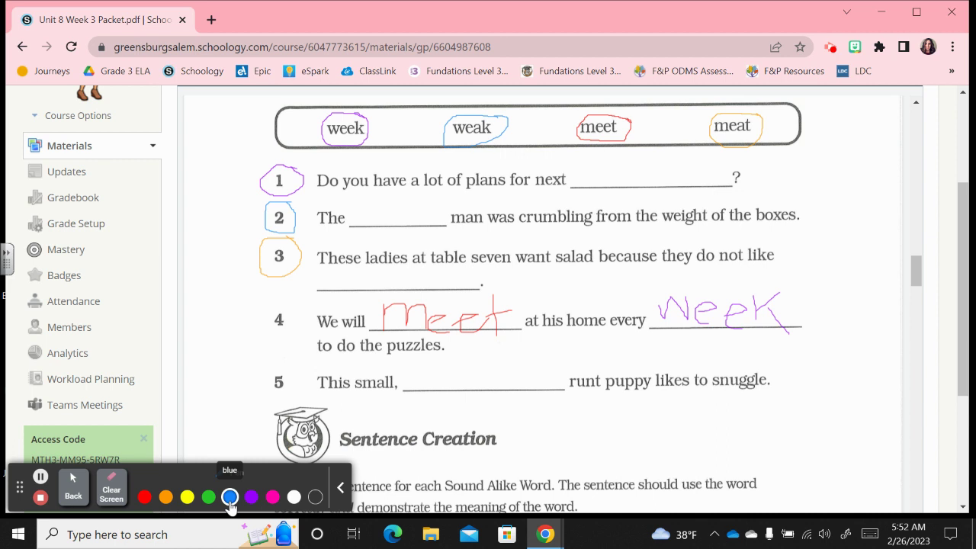
{"action": "mouse_move", "coordinate": [429, 371]}
{"action": "left_mouse_down"}
{"action": "mouse_move", "coordinate": [433, 388]}
{"action": "mouse_move", "coordinate": [437, 378]}
{"action": "mouse_move", "coordinate": [481, 376]}
{"action": "mouse_move", "coordinate": [463, 390]}
{"action": "mouse_move", "coordinate": [503, 374]}
{"action": "mouse_move", "coordinate": [490, 373]}
{"action": "mouse_move", "coordinate": [505, 381]}
{"action": "mouse_move", "coordinate": [513, 369]}
{"action": "mouse_move", "coordinate": [515, 389]}
{"action": "left_mouse_up"}
{"action": "mouse_move", "coordinate": [515, 354]}
{"action": "left_mouse_down"}
{"action": "mouse_move", "coordinate": [523, 389]}
{"action": "mouse_move", "coordinate": [537, 355]}
{"action": "mouse_move", "coordinate": [551, 395]}
{"action": "left_mouse_up"}
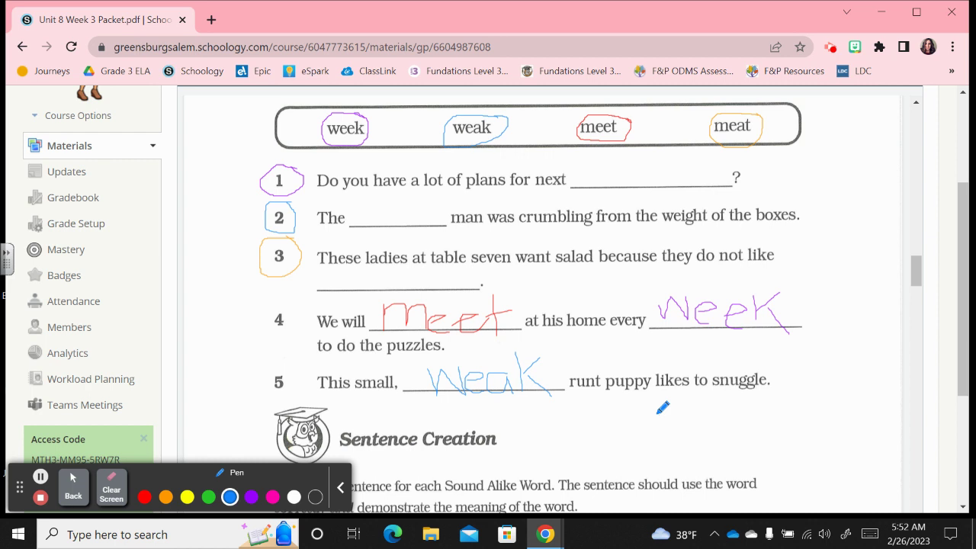
- Erase the Guess Which One ink and scroll to the syllable-scooping worksheet starting with stumble
{"action": "left_click", "coordinate": [111, 492]}
{"action": "scroll", "coordinate": [459, 411], "scroll_direction": "down", "scroll_amount": 5}
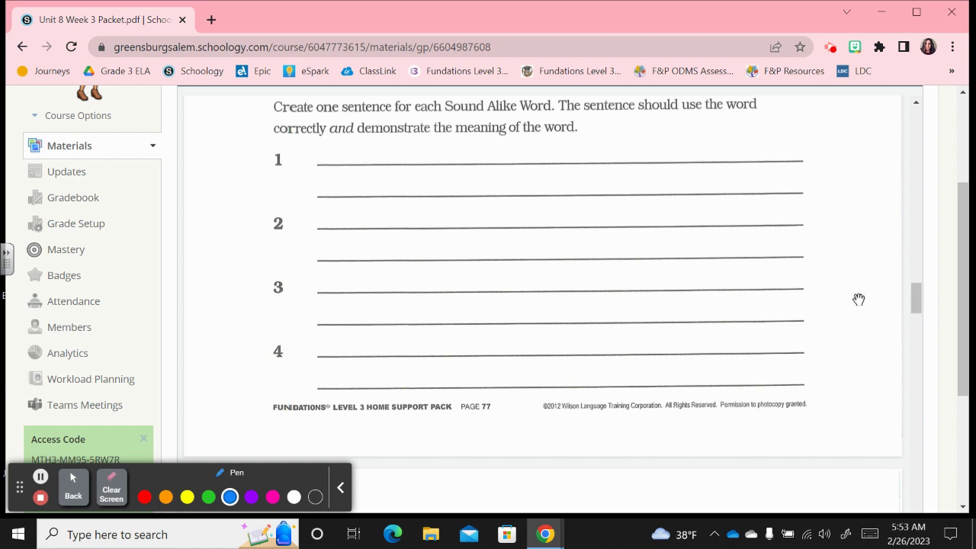
{"action": "scroll", "coordinate": [593, 308], "scroll_direction": "down", "scroll_amount": 8}
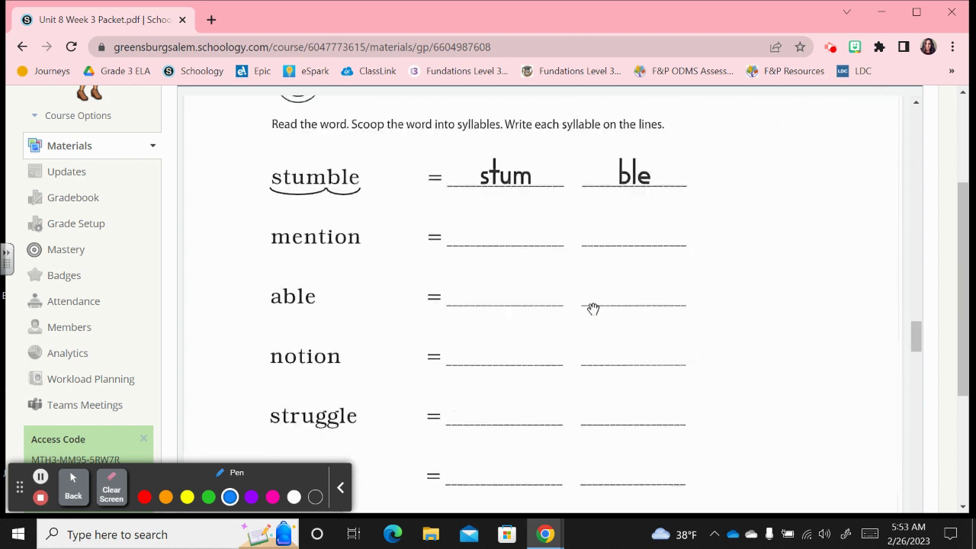
{"action": "scroll", "coordinate": [593, 309], "scroll_direction": "up", "scroll_amount": 1}
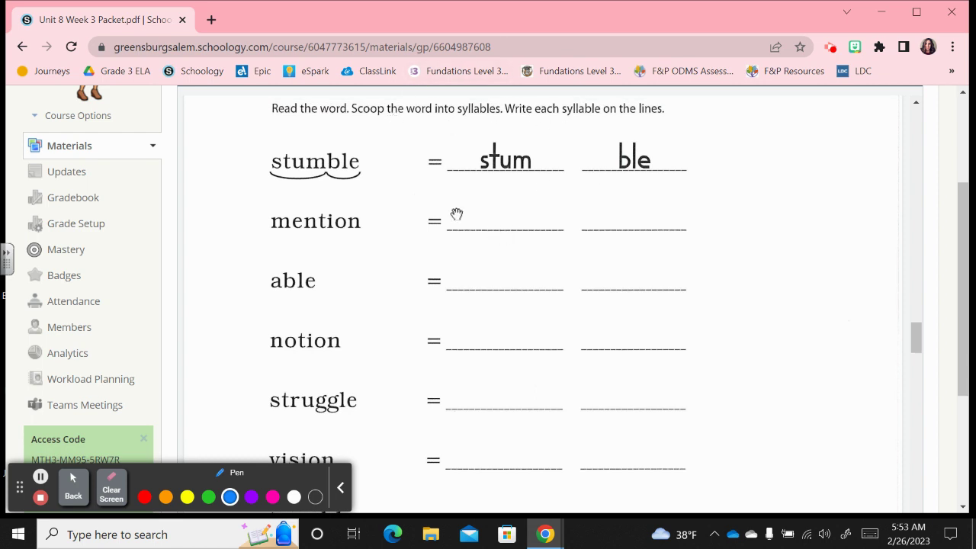
- Draw blue syllable scoops under mention, able, notion and struggle
{"action": "left_click", "coordinate": [228, 497]}
{"action": "mouse_move", "coordinate": [262, 222]}
{"action": "left_mouse_down"}
{"action": "mouse_move", "coordinate": [305, 236]}
{"action": "mouse_move", "coordinate": [318, 227]}
{"action": "left_mouse_up"}
{"action": "left_click_drag", "start_coordinate": [263, 289], "coordinate": [320, 285]}
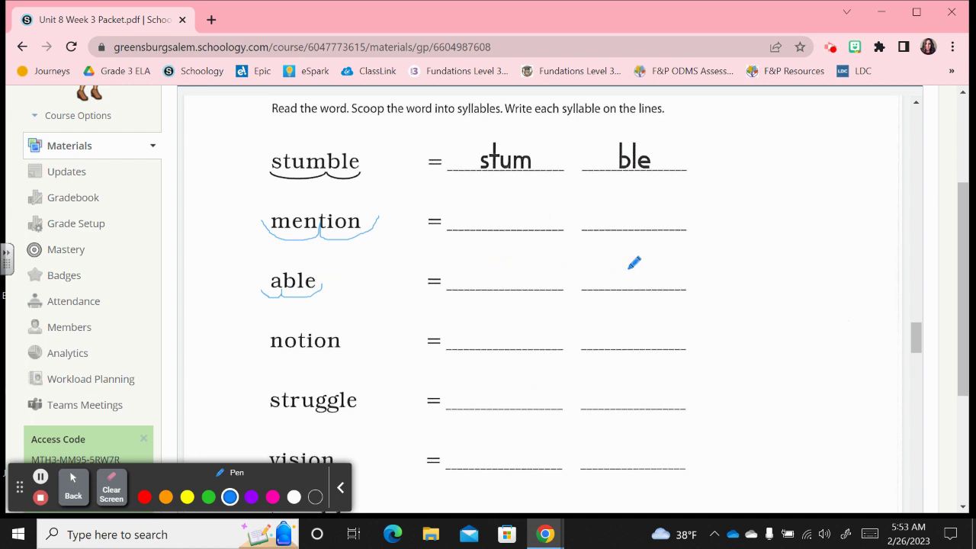
{"action": "scroll", "coordinate": [241, 309], "scroll_direction": "down", "scroll_amount": 1}
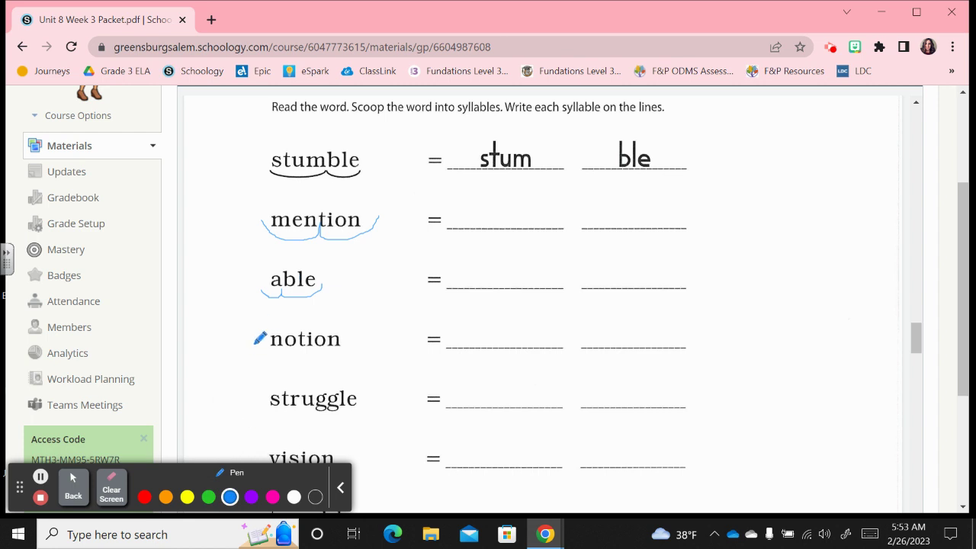
{"action": "mouse_move", "coordinate": [255, 345]}
{"action": "left_mouse_down"}
{"action": "mouse_move", "coordinate": [290, 357]}
{"action": "mouse_move", "coordinate": [303, 340]}
{"action": "mouse_move", "coordinate": [298, 348]}
{"action": "mouse_move", "coordinate": [338, 353]}
{"action": "mouse_move", "coordinate": [347, 339]}
{"action": "left_mouse_up"}
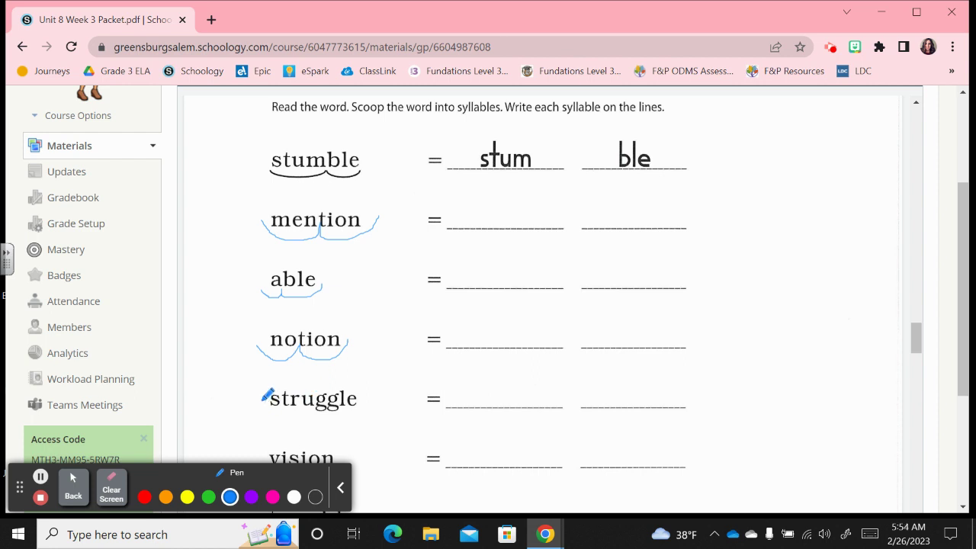
{"action": "mouse_move", "coordinate": [264, 402]}
{"action": "left_mouse_down"}
{"action": "mouse_move", "coordinate": [291, 421]}
{"action": "mouse_move", "coordinate": [355, 405]}
{"action": "mouse_move", "coordinate": [364, 393]}
{"action": "left_mouse_up"}
- Clear the earlier scoops and scoop vision into its syllables in blue
{"action": "left_click", "coordinate": [118, 494]}
{"action": "scroll", "coordinate": [434, 336], "scroll_direction": "down", "scroll_amount": 6}
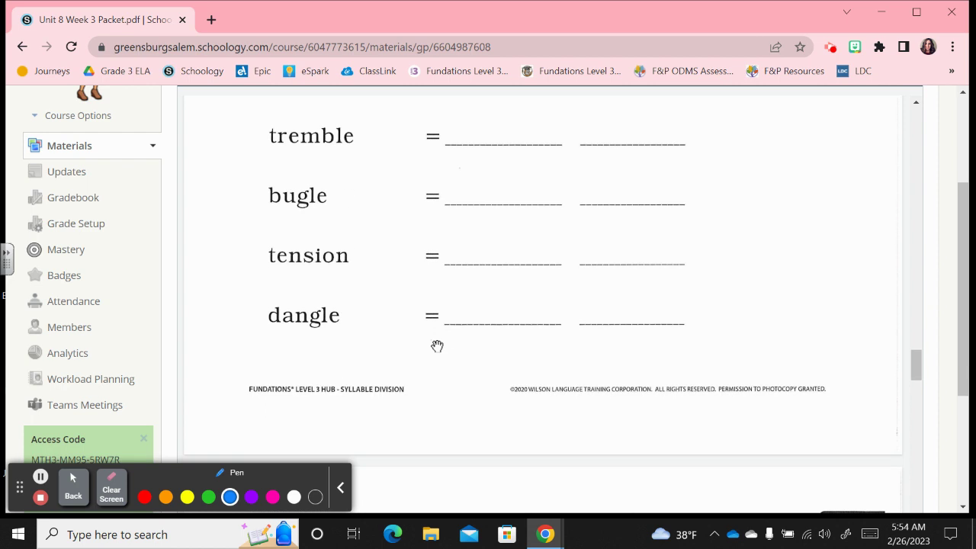
{"action": "scroll", "coordinate": [436, 345], "scroll_direction": "up", "scroll_amount": 2}
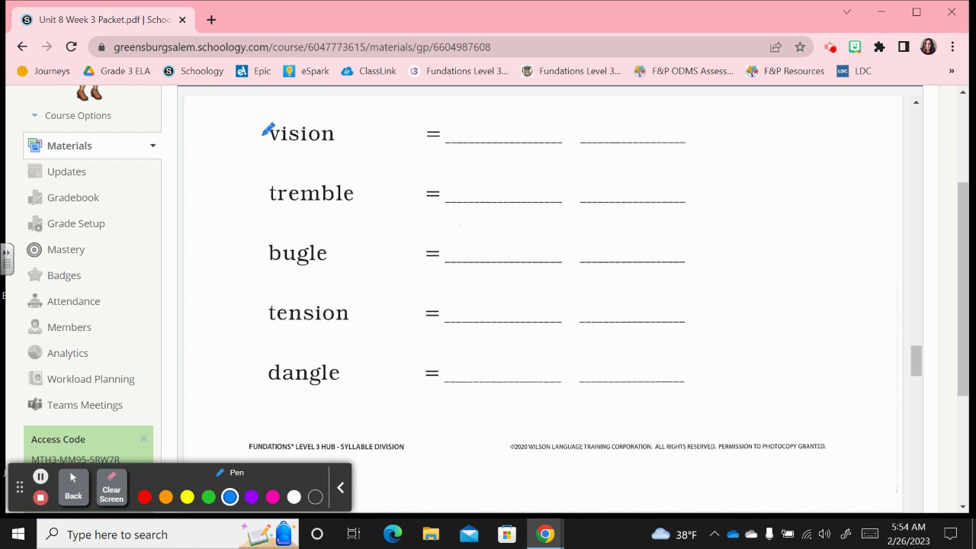
{"action": "left_click_drag", "start_coordinate": [258, 136], "coordinate": [279, 146]}
{"action": "mouse_move", "coordinate": [288, 144]}
{"action": "left_mouse_down"}
{"action": "mouse_move", "coordinate": [324, 145]}
{"action": "mouse_move", "coordinate": [348, 121]}
{"action": "left_mouse_up"}
{"action": "left_click", "coordinate": [263, 193]}
- Draw blue syllable scoops under tremble, bugle, tension and dangle
{"action": "mouse_move", "coordinate": [259, 193]}
{"action": "left_mouse_down"}
{"action": "mouse_move", "coordinate": [282, 208]}
{"action": "mouse_move", "coordinate": [305, 211]}
{"action": "mouse_move", "coordinate": [318, 197]}
{"action": "mouse_move", "coordinate": [347, 210]}
{"action": "mouse_move", "coordinate": [367, 185]}
{"action": "left_mouse_up"}
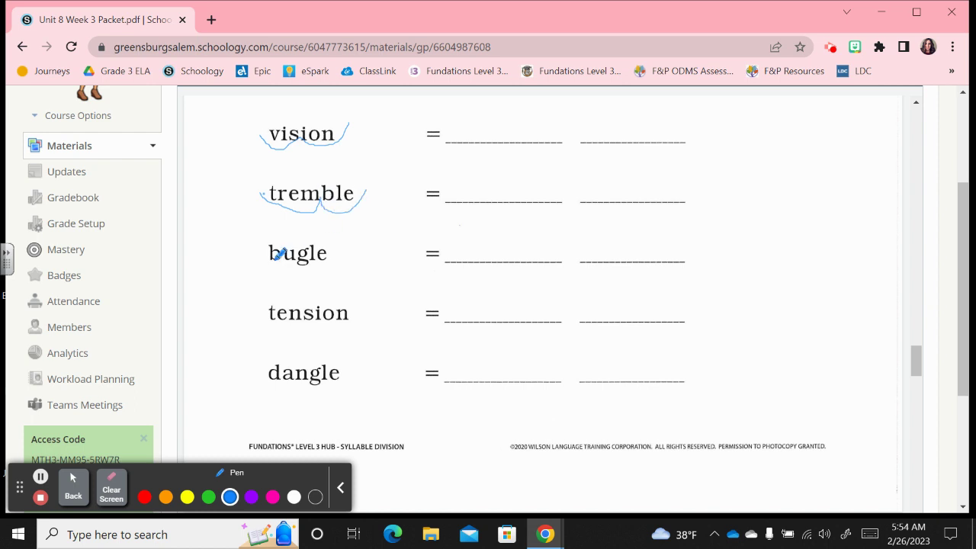
{"action": "mouse_move", "coordinate": [262, 253]}
{"action": "left_mouse_down"}
{"action": "mouse_move", "coordinate": [277, 266]}
{"action": "mouse_move", "coordinate": [295, 257]}
{"action": "mouse_move", "coordinate": [319, 276]}
{"action": "mouse_move", "coordinate": [336, 257]}
{"action": "left_mouse_up"}
{"action": "mouse_move", "coordinate": [263, 313]}
{"action": "left_mouse_down"}
{"action": "mouse_move", "coordinate": [319, 333]}
{"action": "mouse_move", "coordinate": [351, 325]}
{"action": "mouse_move", "coordinate": [360, 303]}
{"action": "left_mouse_up"}
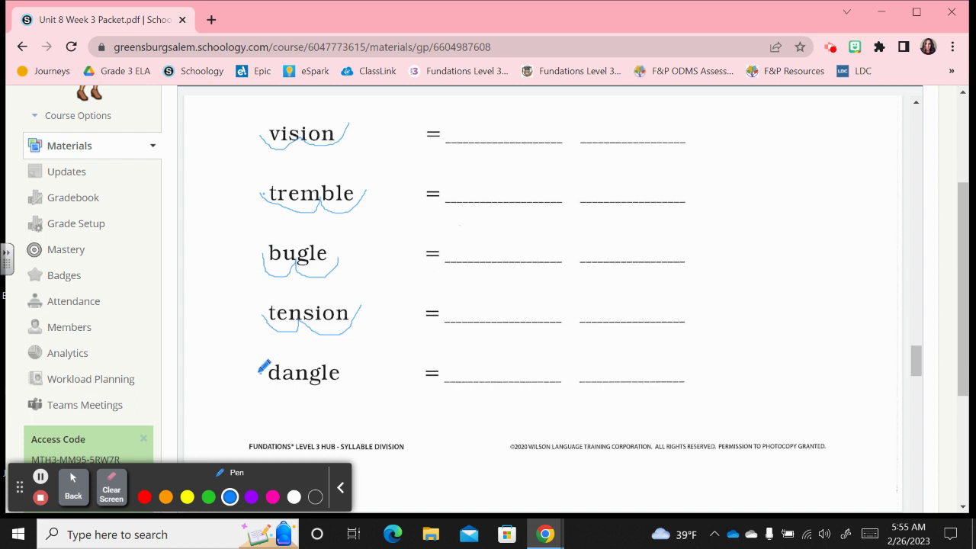
{"action": "mouse_move", "coordinate": [261, 373]}
{"action": "left_mouse_down"}
{"action": "mouse_move", "coordinate": [303, 391]}
{"action": "mouse_move", "coordinate": [360, 363]}
{"action": "left_mouse_up"}
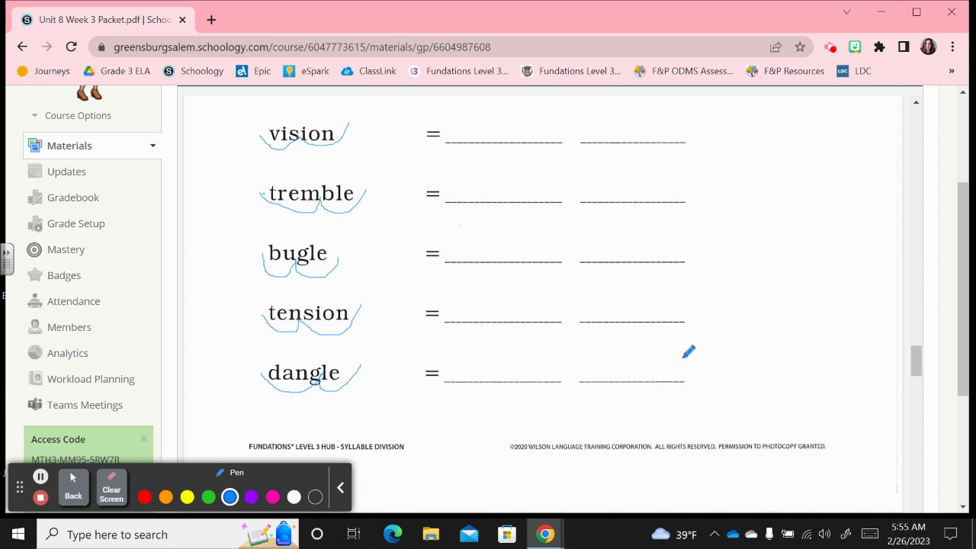
- Erase the blue scoops, scroll to the connect-the-syllables worksheet, and select red ink
{"action": "left_click", "coordinate": [112, 491]}
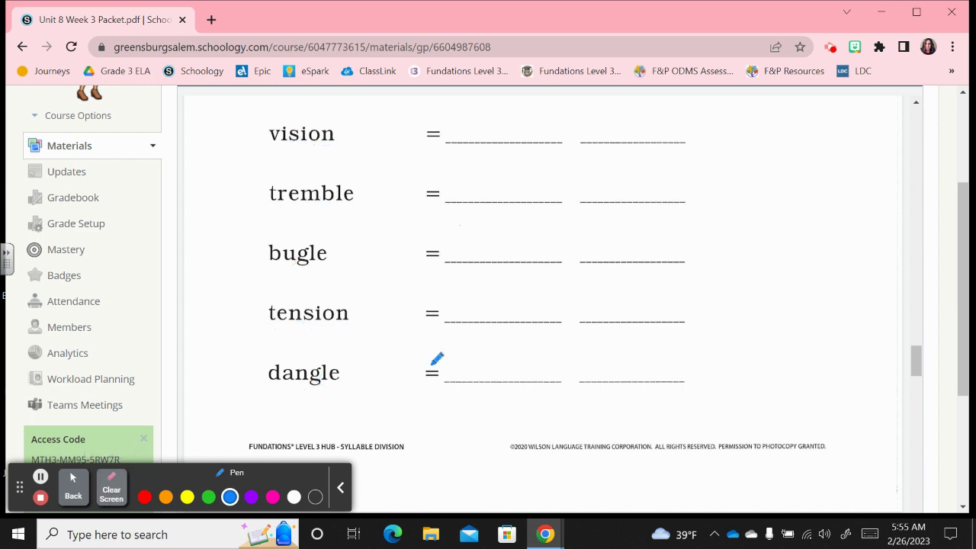
{"action": "scroll", "coordinate": [482, 381], "scroll_direction": "down", "scroll_amount": 10}
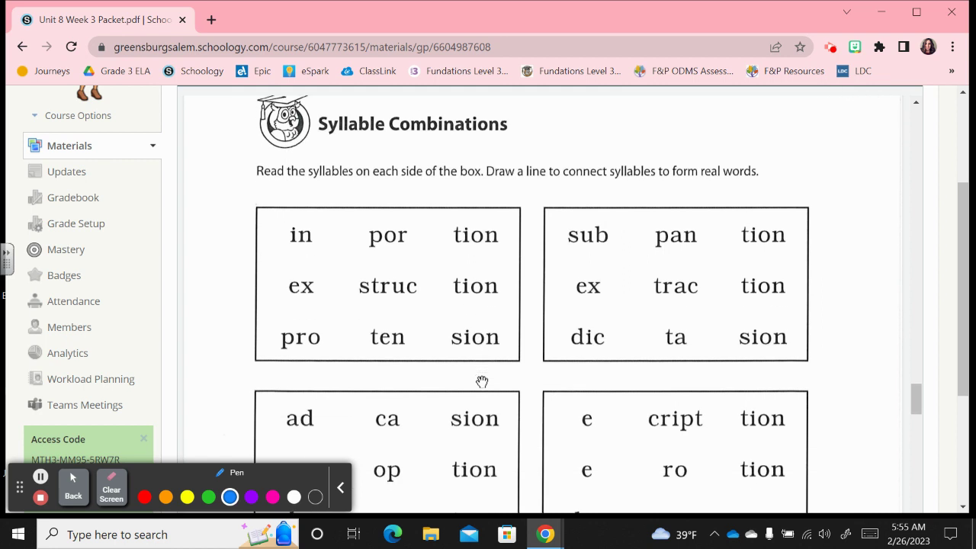
{"action": "scroll", "coordinate": [482, 381], "scroll_direction": "down", "scroll_amount": 2}
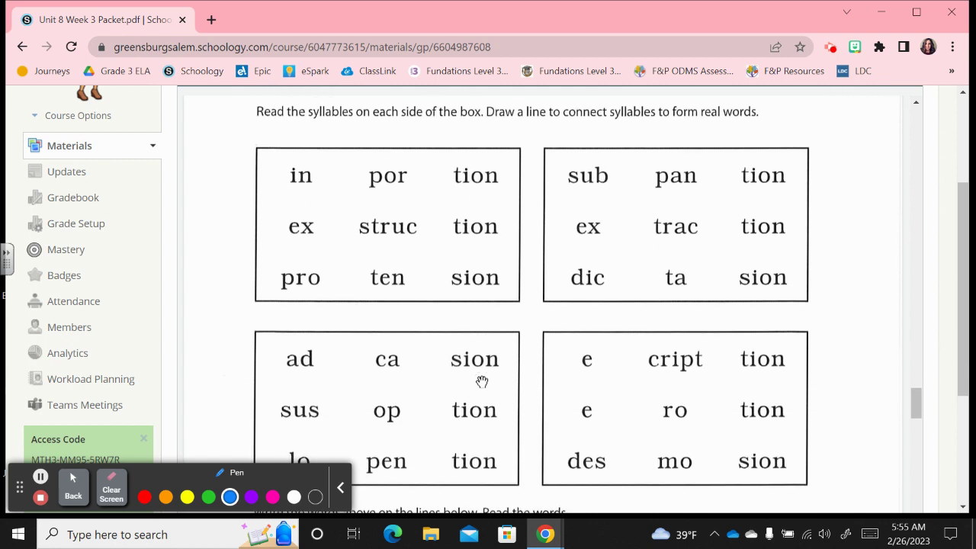
{"action": "scroll", "coordinate": [482, 381], "scroll_direction": "down", "scroll_amount": 1}
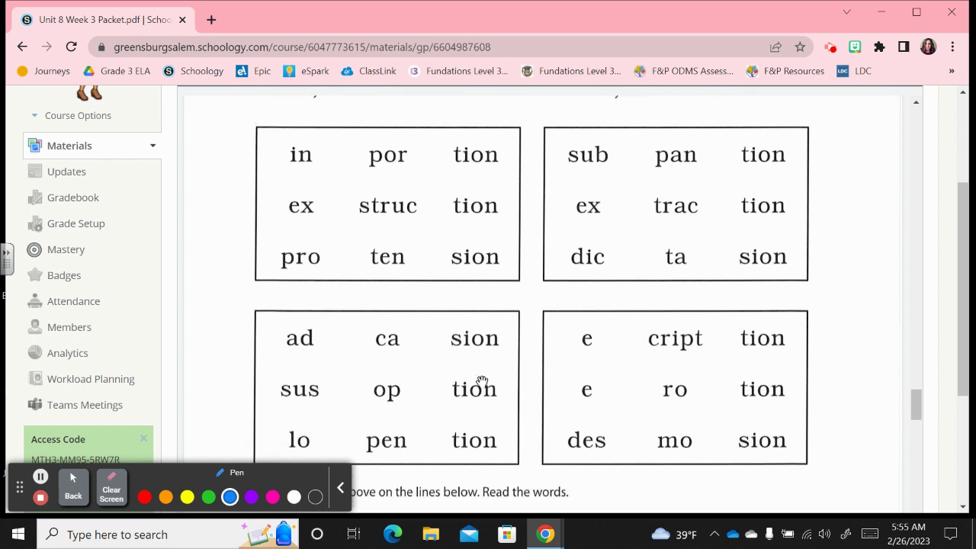
{"action": "scroll", "coordinate": [482, 381], "scroll_direction": "up", "scroll_amount": 1}
{"action": "scroll", "coordinate": [482, 382], "scroll_direction": "down", "scroll_amount": 3}
{"action": "scroll", "coordinate": [482, 381], "scroll_direction": "up", "scroll_amount": 2}
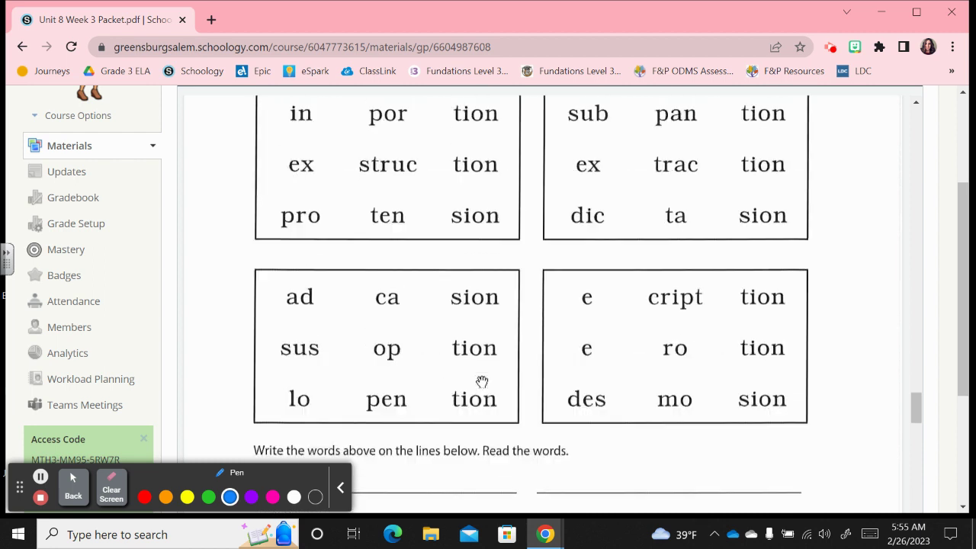
{"action": "scroll", "coordinate": [482, 381], "scroll_direction": "up", "scroll_amount": 2}
{"action": "scroll", "coordinate": [482, 381], "scroll_direction": "up", "scroll_amount": 2}
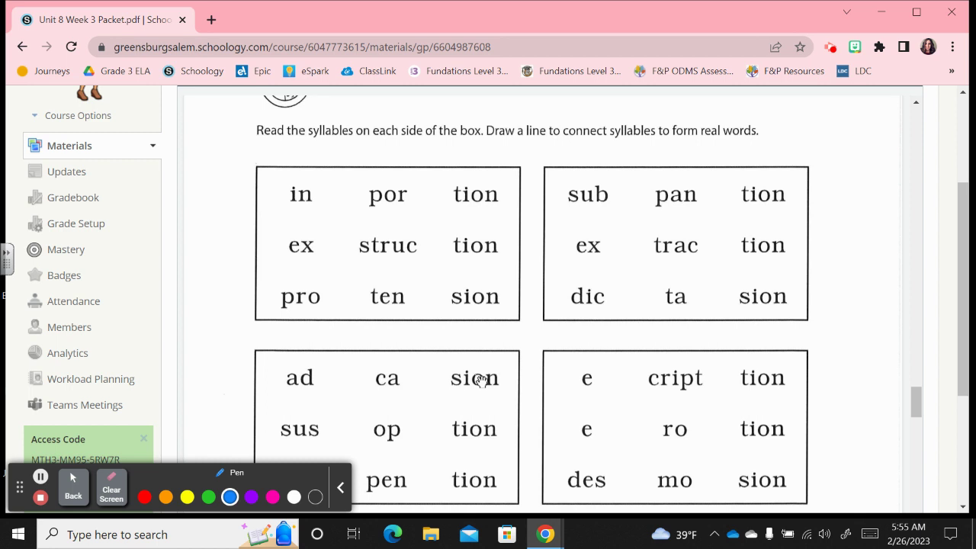
{"action": "scroll", "coordinate": [482, 379], "scroll_direction": "down", "scroll_amount": 1}
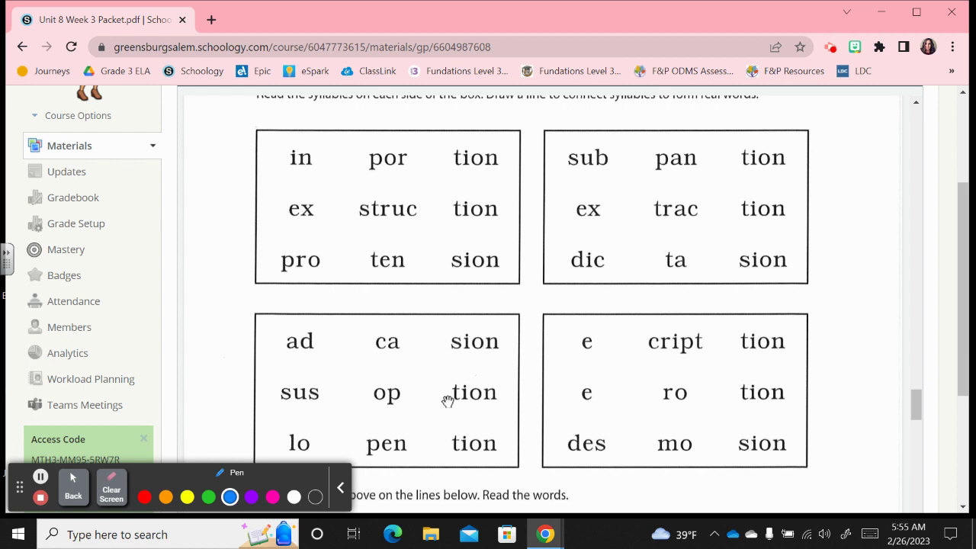
{"action": "left_click", "coordinate": [144, 497]}
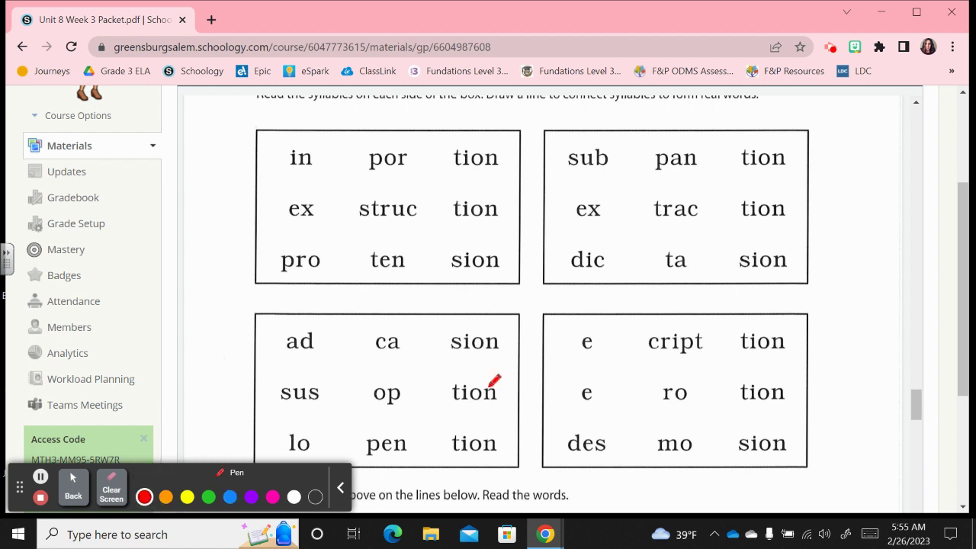
{"action": "scroll", "coordinate": [494, 385], "scroll_direction": "down", "scroll_amount": 3}
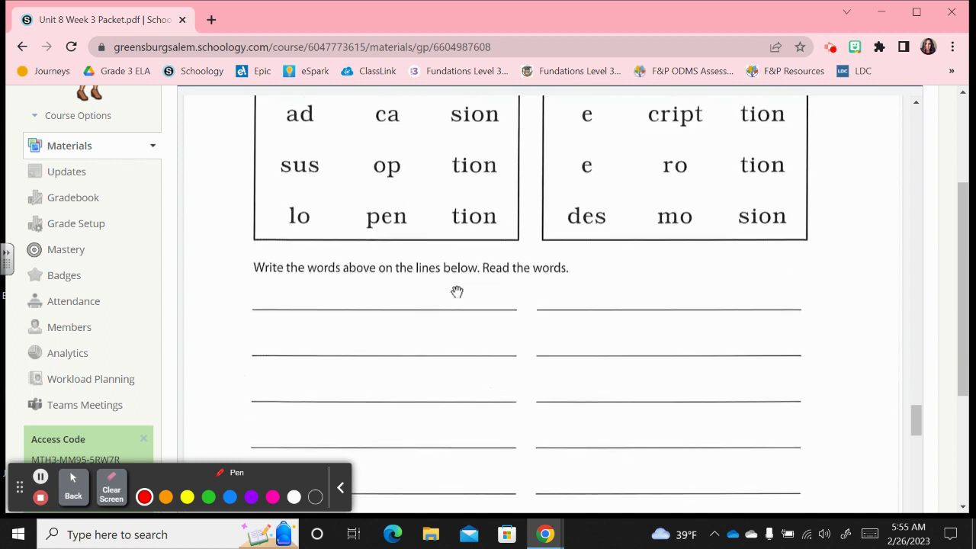
- Join in-struc-tion with a red line in the first syllable box
{"action": "scroll", "coordinate": [457, 292], "scroll_direction": "up", "scroll_amount": 1}
{"action": "scroll", "coordinate": [457, 292], "scroll_direction": "down", "scroll_amount": 4}
{"action": "scroll", "coordinate": [456, 292], "scroll_direction": "up", "scroll_amount": 6}
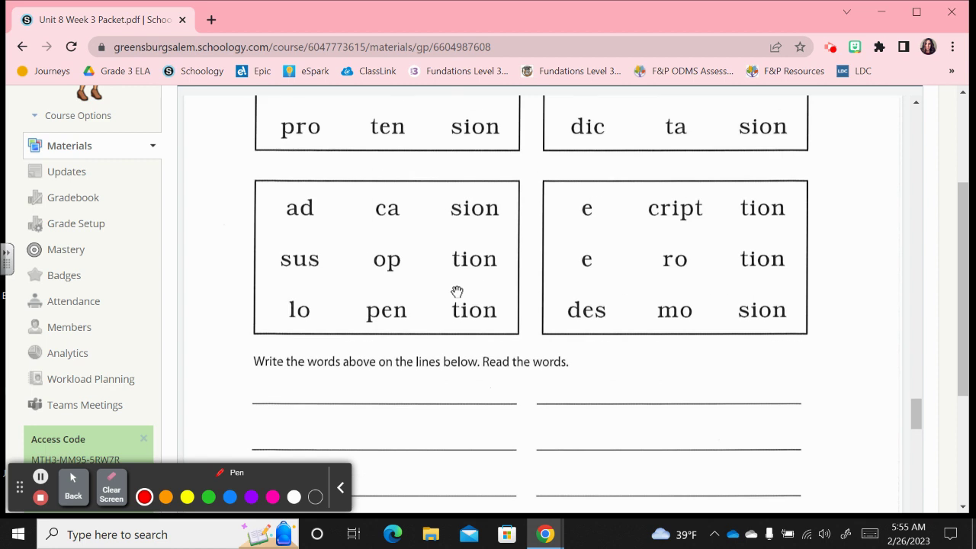
{"action": "scroll", "coordinate": [456, 293], "scroll_direction": "up", "scroll_amount": 1}
{"action": "scroll", "coordinate": [456, 292], "scroll_direction": "down", "scroll_amount": 2}
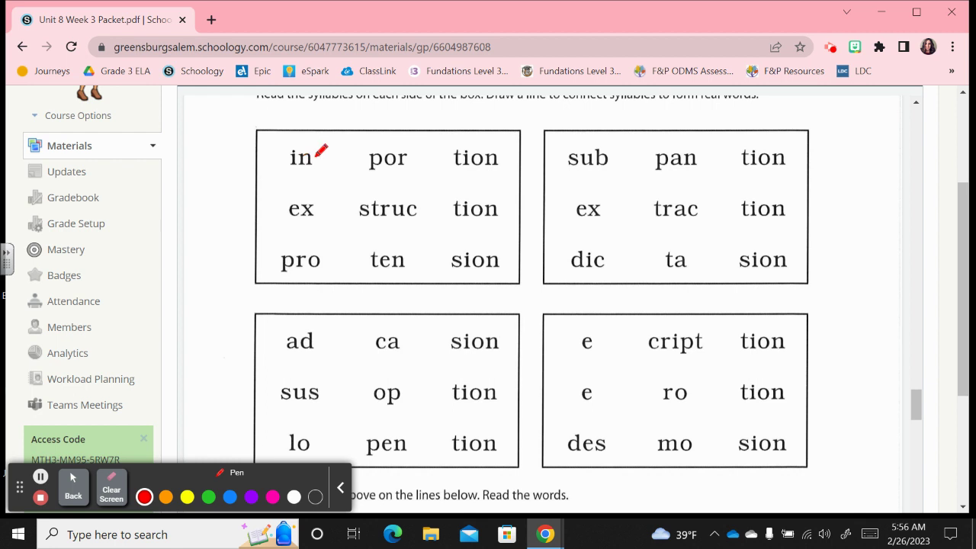
{"action": "mouse_move", "coordinate": [315, 157]}
{"action": "left_mouse_down"}
{"action": "mouse_move", "coordinate": [385, 205]}
{"action": "mouse_move", "coordinate": [454, 209]}
{"action": "left_mouse_up"}
- Join ex-ten-sion in orange and pro-por-tion in green
{"action": "left_click", "coordinate": [166, 497]}
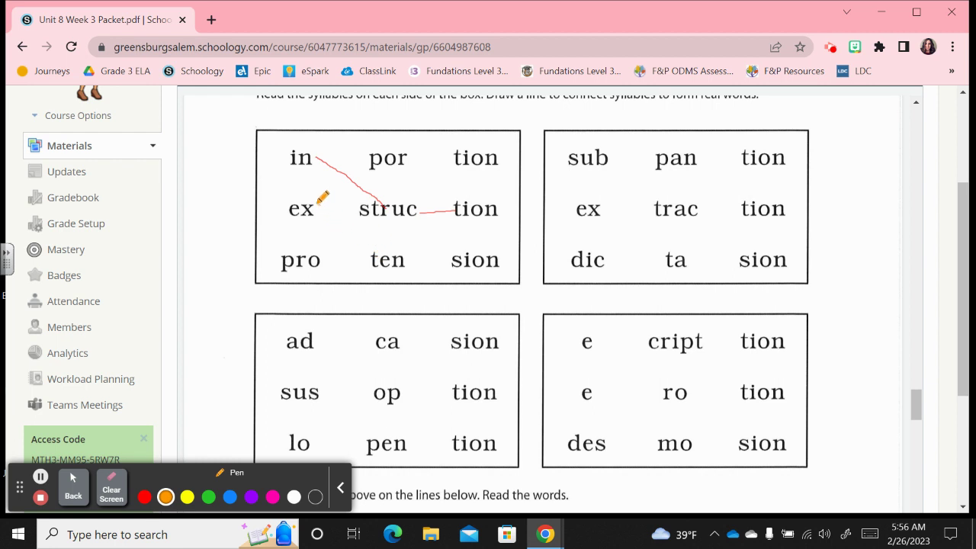
{"action": "mouse_move", "coordinate": [319, 206]}
{"action": "left_mouse_down"}
{"action": "mouse_move", "coordinate": [377, 254]}
{"action": "mouse_move", "coordinate": [448, 258]}
{"action": "left_mouse_up"}
{"action": "left_click", "coordinate": [208, 497]}
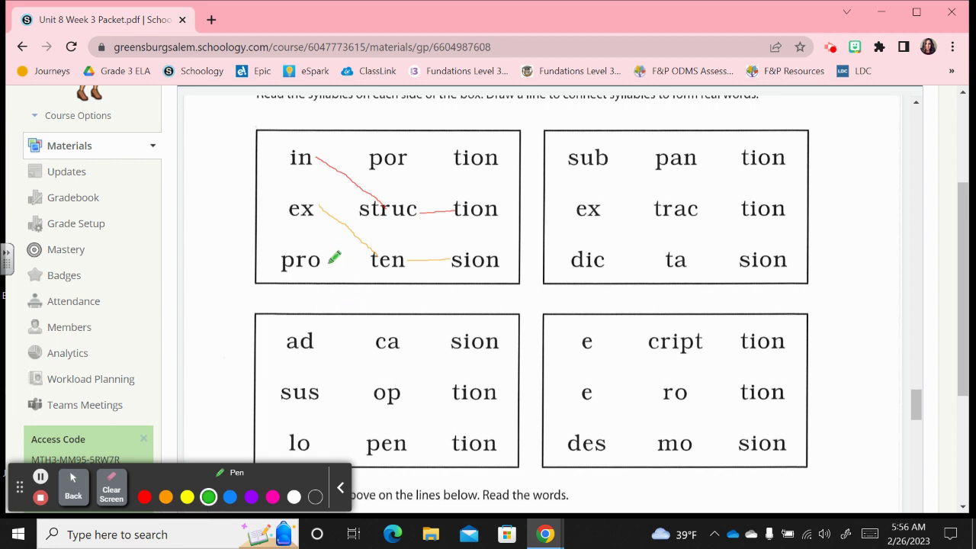
{"action": "mouse_move", "coordinate": [326, 263]}
{"action": "left_mouse_down"}
{"action": "mouse_move", "coordinate": [363, 161]}
{"action": "mouse_move", "coordinate": [453, 158]}
{"action": "left_mouse_up"}
- Join sub-trac-tion in green, then dic-ta-tion and ex-pan-sion using blue and purple ink
{"action": "mouse_move", "coordinate": [611, 156]}
{"action": "left_mouse_down"}
{"action": "mouse_move", "coordinate": [671, 203]}
{"action": "mouse_move", "coordinate": [743, 200]}
{"action": "left_mouse_up"}
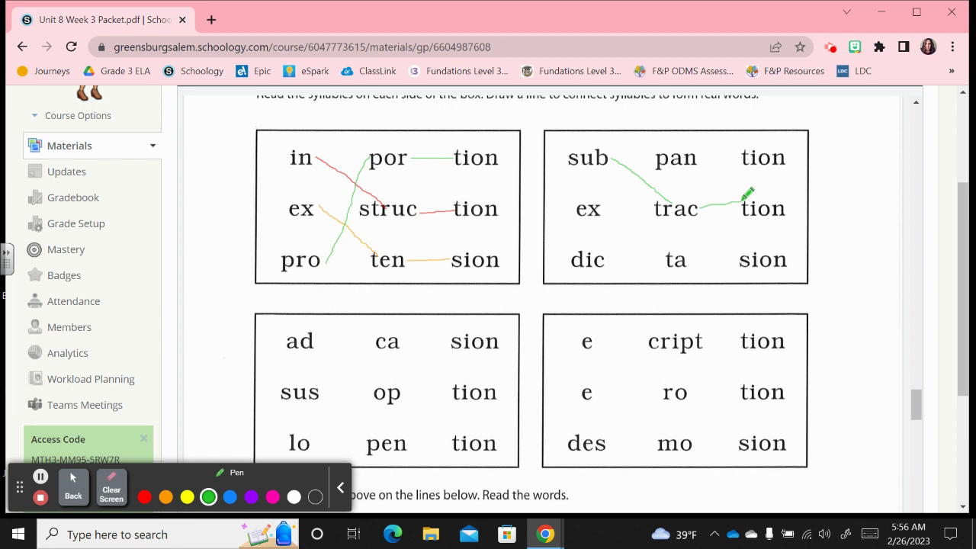
{"action": "left_click", "coordinate": [229, 497]}
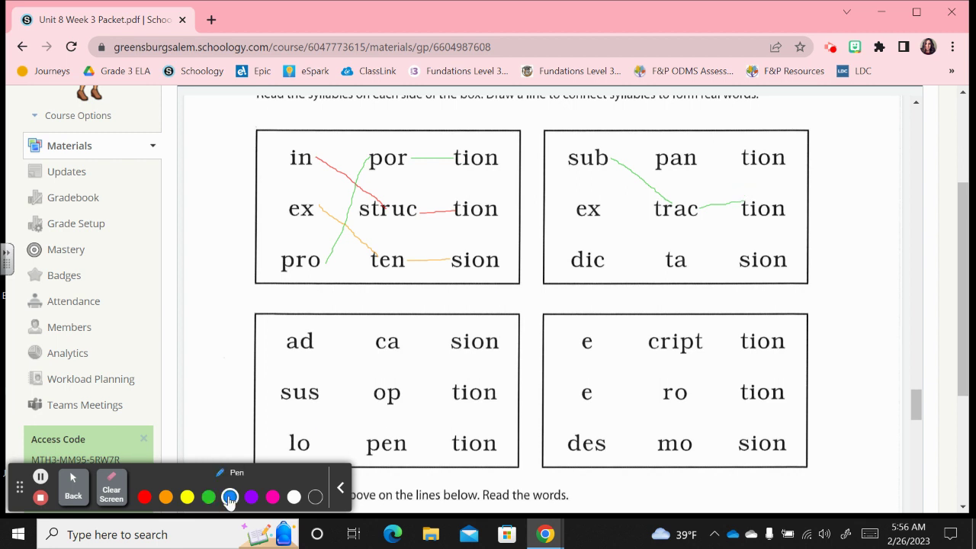
{"action": "left_click", "coordinate": [612, 204]}
{"action": "left_click", "coordinate": [251, 497]}
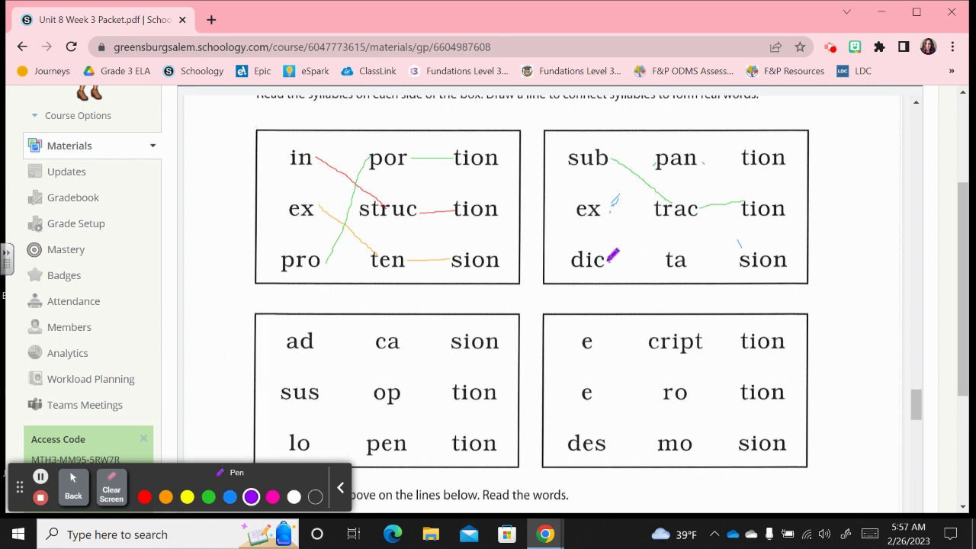
{"action": "mouse_move", "coordinate": [608, 261]}
{"action": "left_mouse_down"}
{"action": "mouse_move", "coordinate": [662, 254]}
{"action": "mouse_move", "coordinate": [708, 205]}
{"action": "mouse_move", "coordinate": [734, 152]}
{"action": "left_mouse_up"}
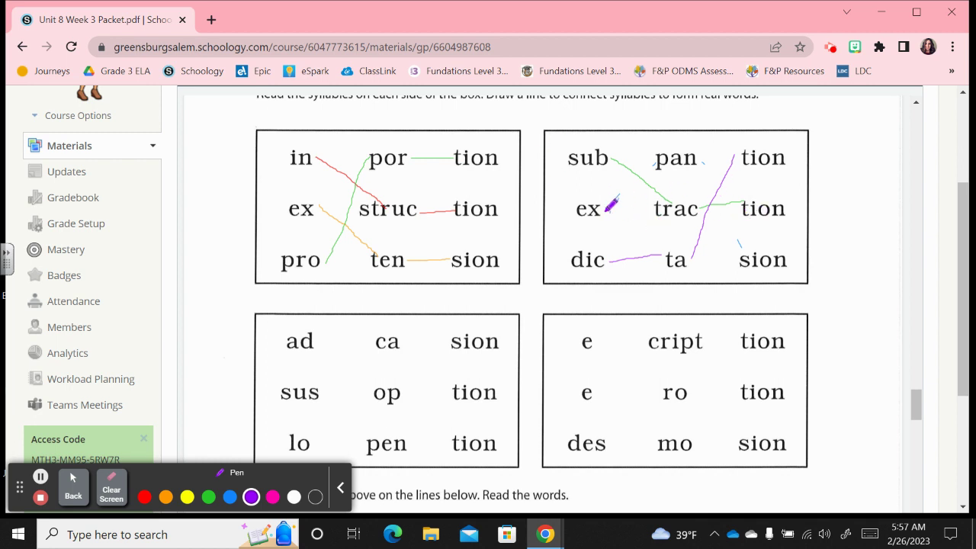
{"action": "mouse_move", "coordinate": [607, 209]}
{"action": "left_mouse_down"}
{"action": "mouse_move", "coordinate": [666, 160]}
{"action": "mouse_move", "coordinate": [709, 169]}
{"action": "mouse_move", "coordinate": [749, 254]}
{"action": "left_mouse_up"}
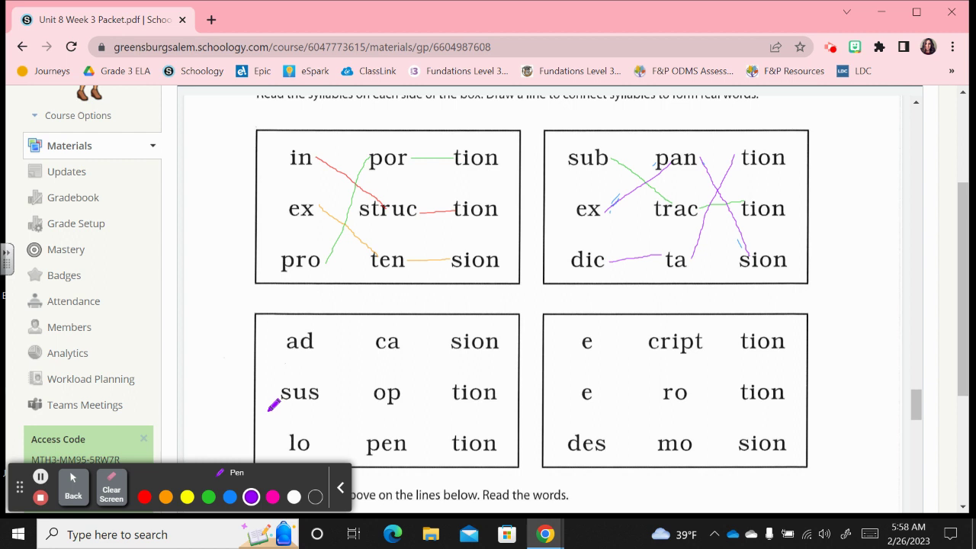
- Join lo-ca-tion in red, then sus-pen-sion and ad-op-tion in pink in the third box
{"action": "left_click", "coordinate": [144, 499]}
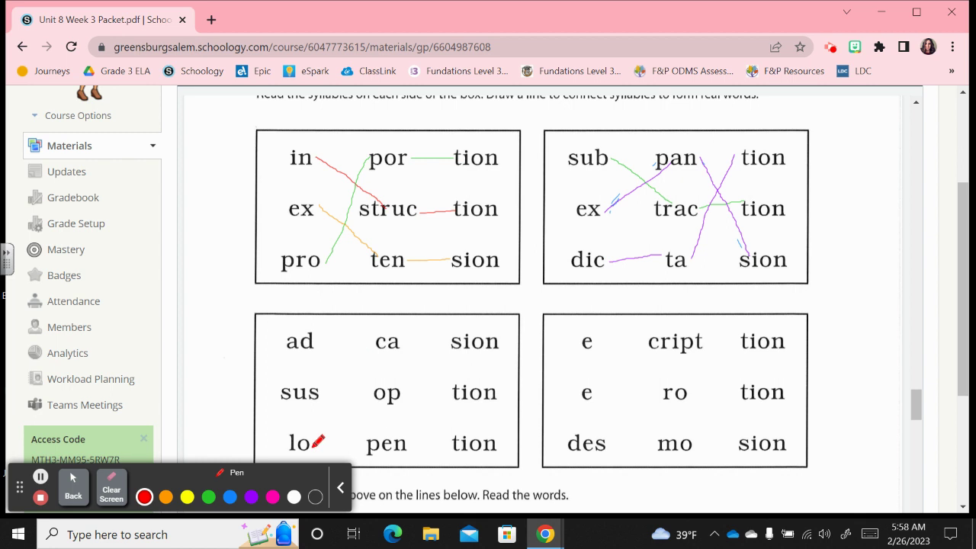
{"action": "mouse_move", "coordinate": [313, 448]}
{"action": "left_mouse_down"}
{"action": "mouse_move", "coordinate": [381, 335]}
{"action": "mouse_move", "coordinate": [458, 380]}
{"action": "left_mouse_up"}
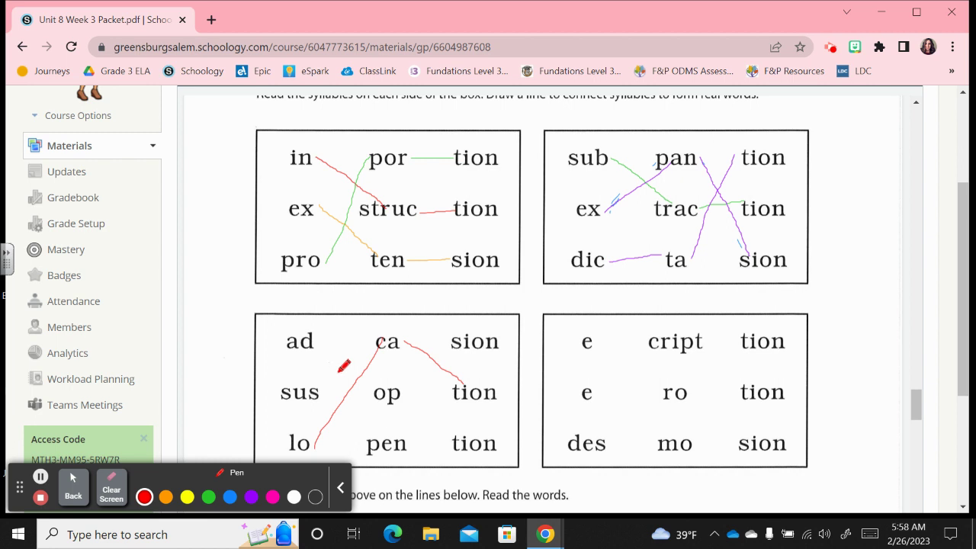
{"action": "left_click", "coordinate": [272, 497]}
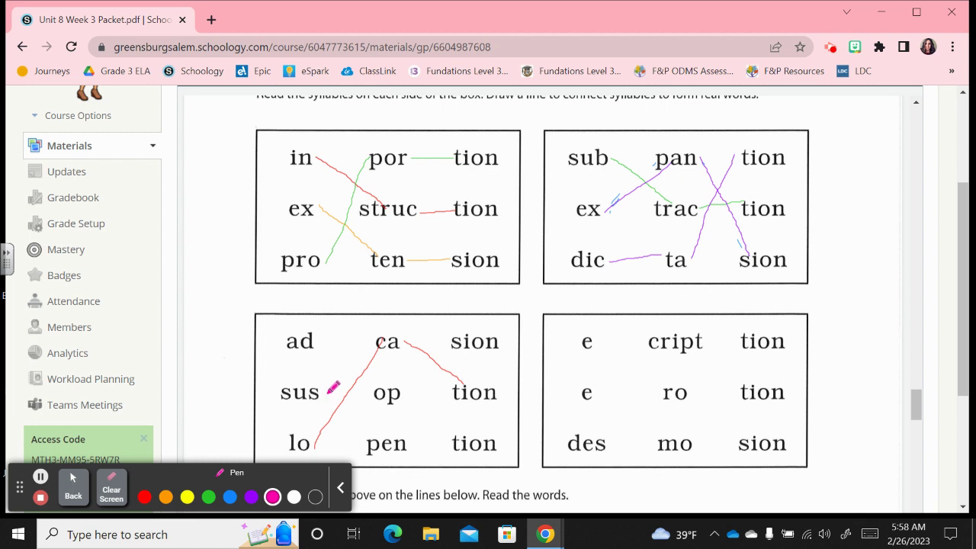
{"action": "left_click_drag", "start_coordinate": [330, 394], "coordinate": [387, 440]}
{"action": "left_click_drag", "start_coordinate": [400, 439], "coordinate": [453, 344]}
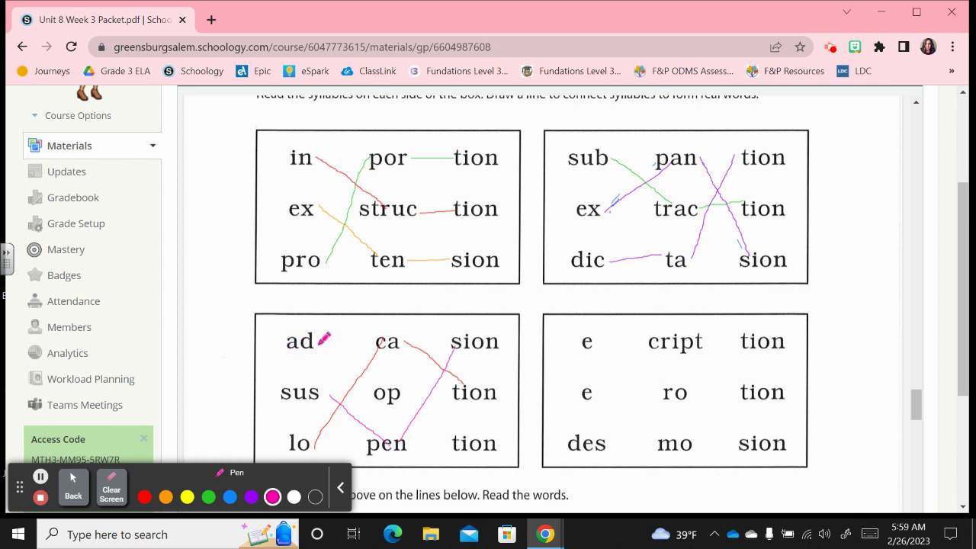
{"action": "left_click_drag", "start_coordinate": [317, 341], "coordinate": [463, 428]}
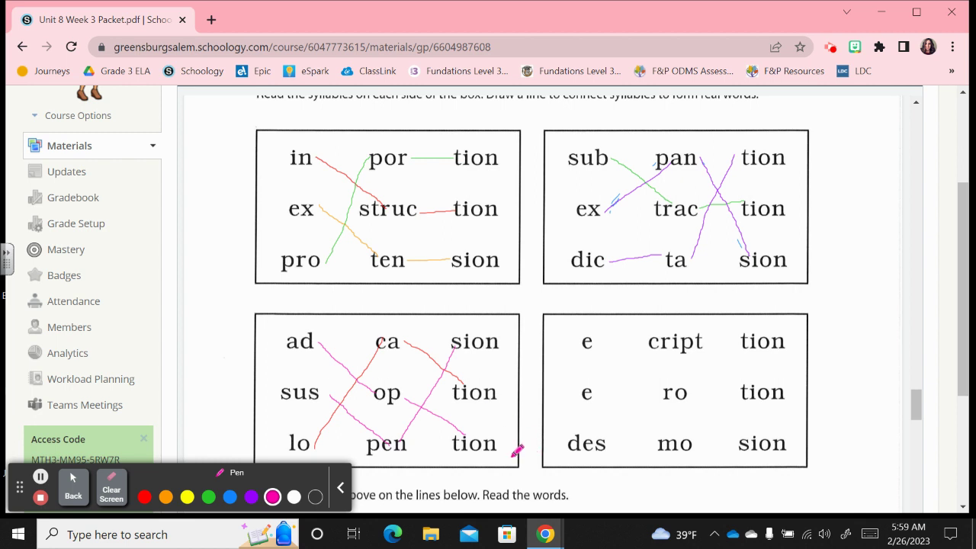
- Join e-mo-tion in red, des-crip-tion in orange, and e-ro-sion in purple in the fourth box
{"action": "left_click", "coordinate": [144, 497]}
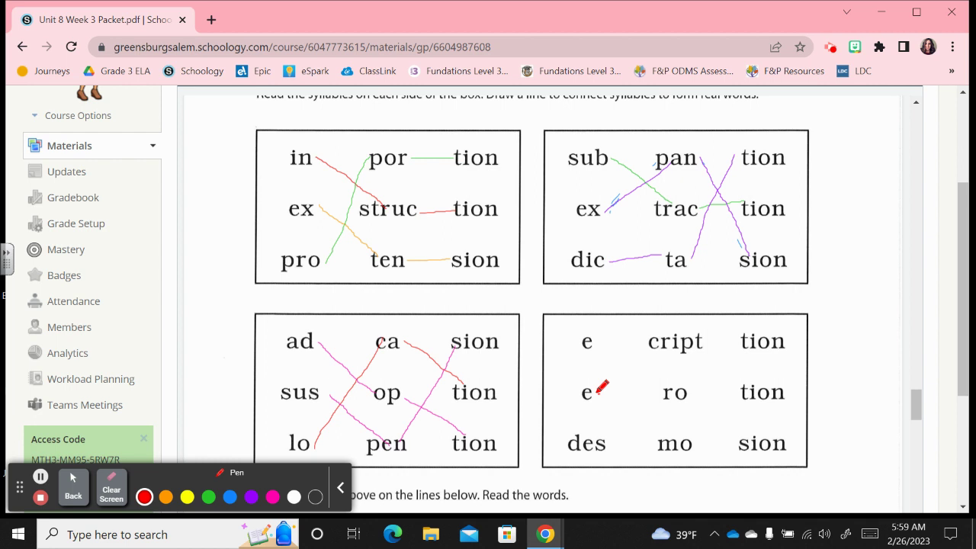
{"action": "mouse_move", "coordinate": [598, 393]}
{"action": "left_mouse_down"}
{"action": "mouse_move", "coordinate": [672, 417]}
{"action": "mouse_move", "coordinate": [691, 436]}
{"action": "mouse_move", "coordinate": [745, 393]}
{"action": "left_mouse_up"}
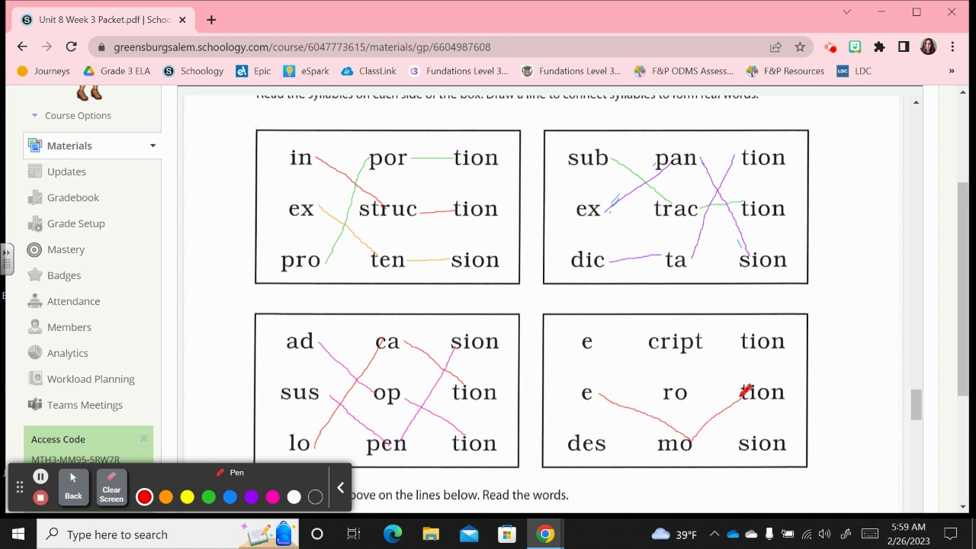
{"action": "left_click", "coordinate": [163, 499]}
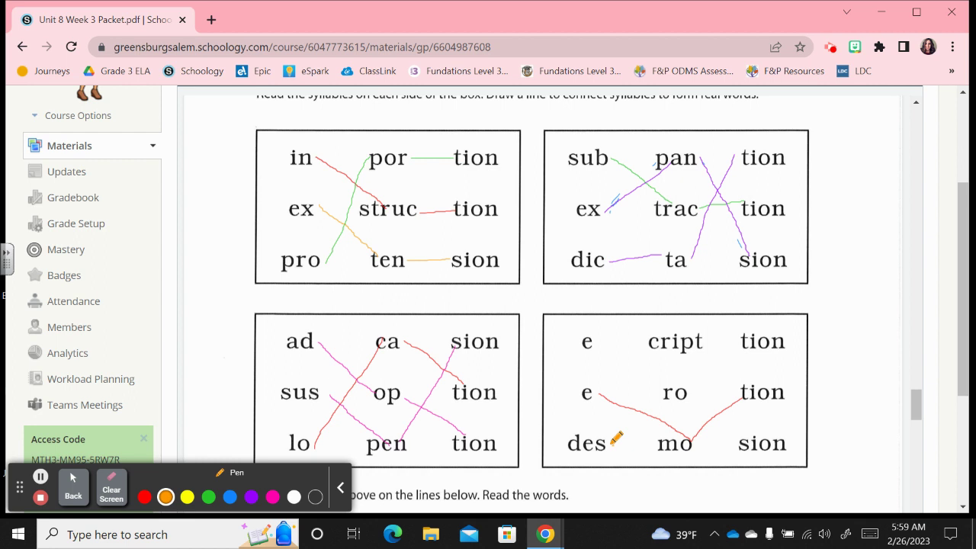
{"action": "left_click_drag", "start_coordinate": [614, 440], "coordinate": [656, 338]}
{"action": "left_click_drag", "start_coordinate": [707, 343], "coordinate": [741, 341]}
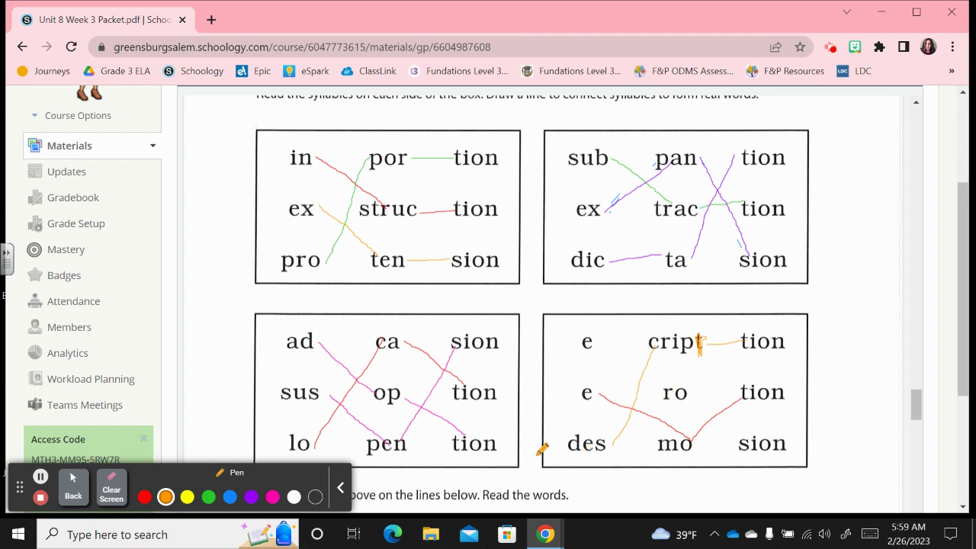
{"action": "left_click", "coordinate": [251, 497]}
{"action": "mouse_move", "coordinate": [603, 344]}
{"action": "left_mouse_down"}
{"action": "mouse_move", "coordinate": [647, 360]}
{"action": "mouse_move", "coordinate": [762, 437]}
{"action": "left_mouse_up"}
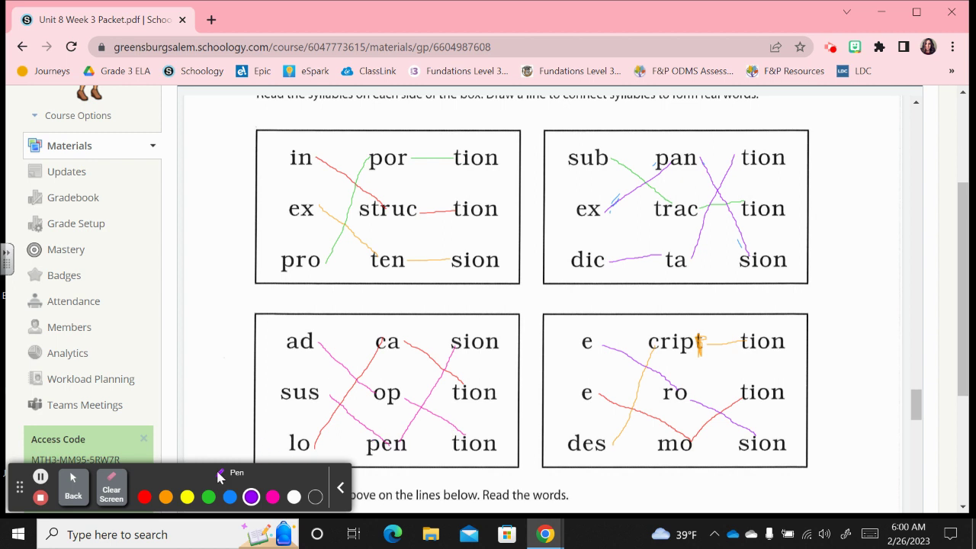
- Erase all ink and scroll to page 6's Mark Current Concepts list starting with solution
{"action": "left_click", "coordinate": [111, 496]}
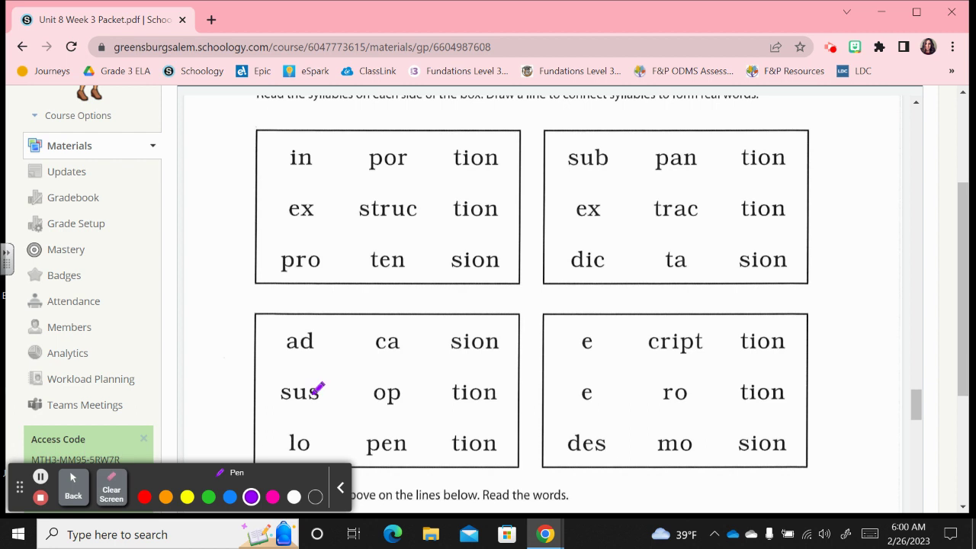
{"action": "scroll", "coordinate": [283, 357], "scroll_direction": "down", "scroll_amount": 3}
{"action": "scroll", "coordinate": [287, 362], "scroll_direction": "down", "scroll_amount": 8}
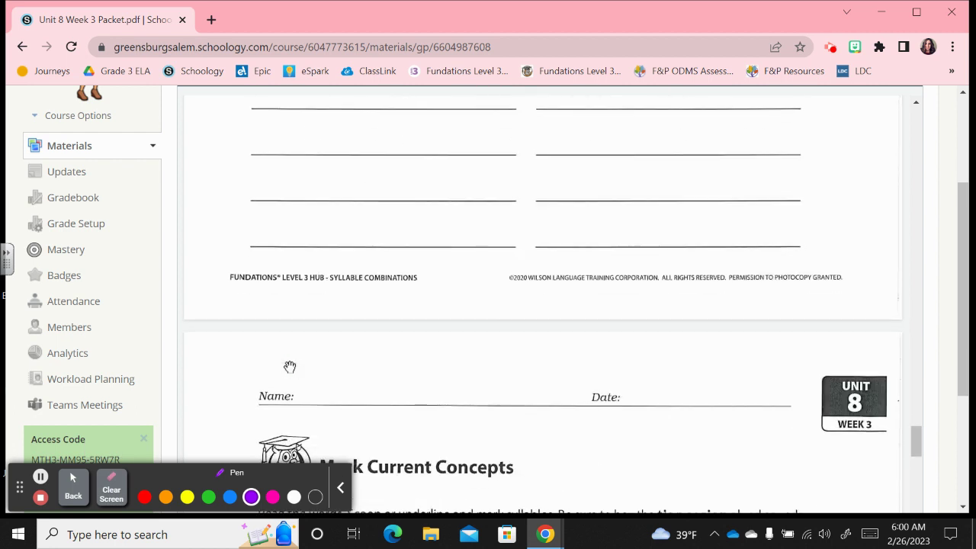
{"action": "scroll", "coordinate": [290, 367], "scroll_direction": "down", "scroll_amount": 6}
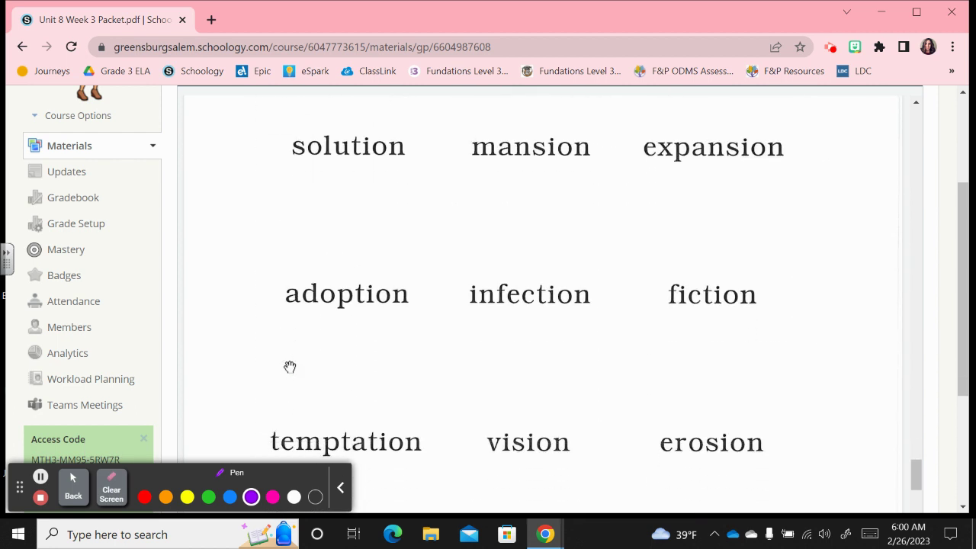
{"action": "scroll", "coordinate": [290, 366], "scroll_direction": "up", "scroll_amount": 10}
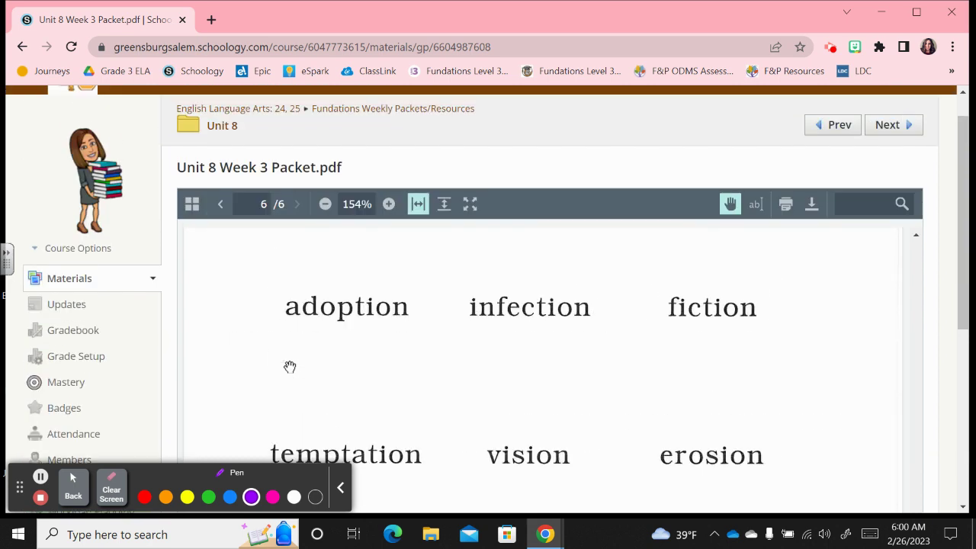
{"action": "scroll", "coordinate": [290, 367], "scroll_direction": "down", "scroll_amount": 2}
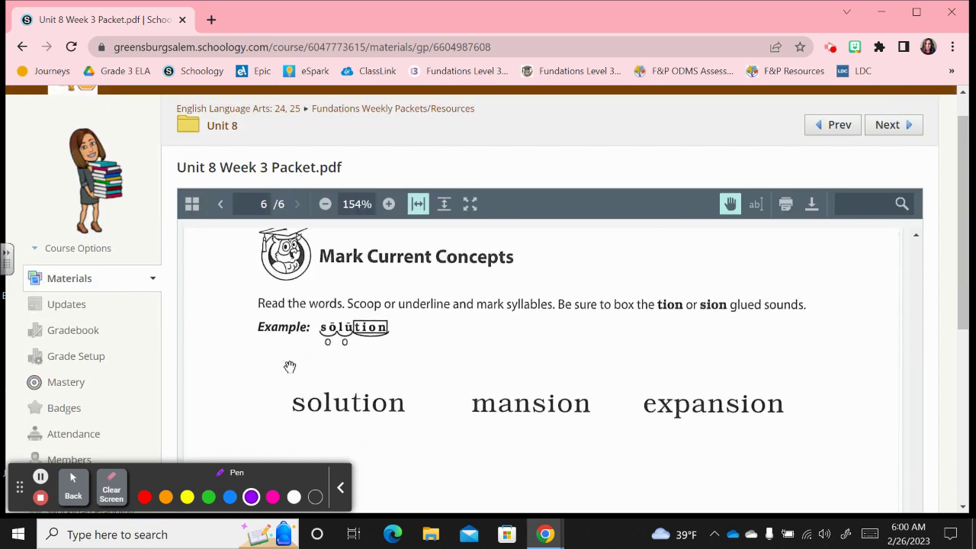
{"action": "scroll", "coordinate": [290, 367], "scroll_direction": "down", "scroll_amount": 2}
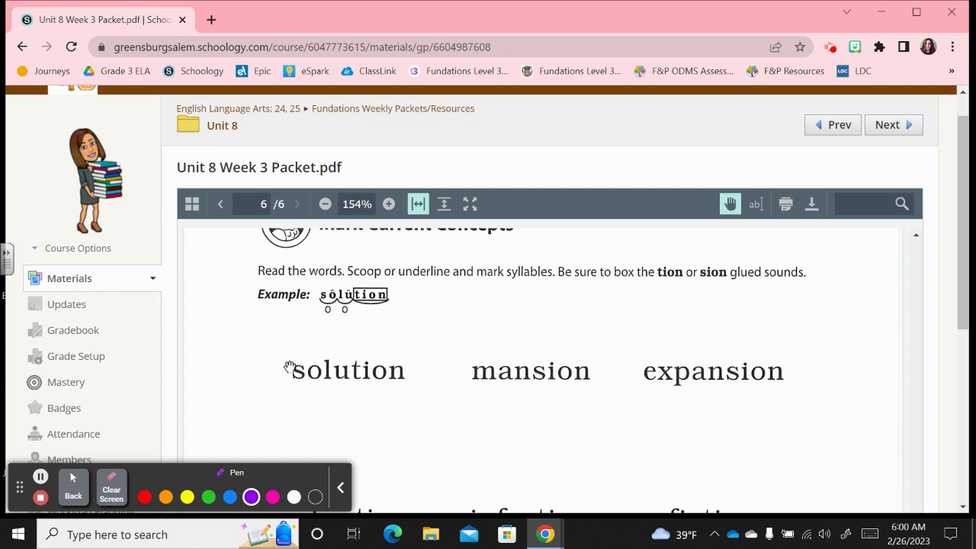
{"action": "scroll", "coordinate": [290, 367], "scroll_direction": "down", "scroll_amount": 1}
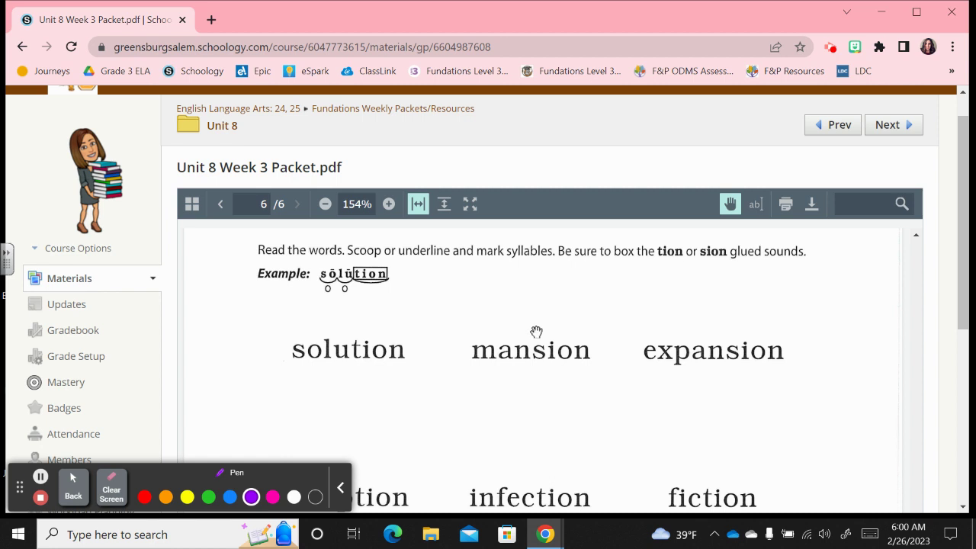
- Switch the pen to blue, scoop solution, and mark its so and lu syllables open
{"action": "left_click", "coordinate": [255, 489]}
{"action": "scroll", "coordinate": [345, 371], "scroll_direction": "down", "scroll_amount": 2}
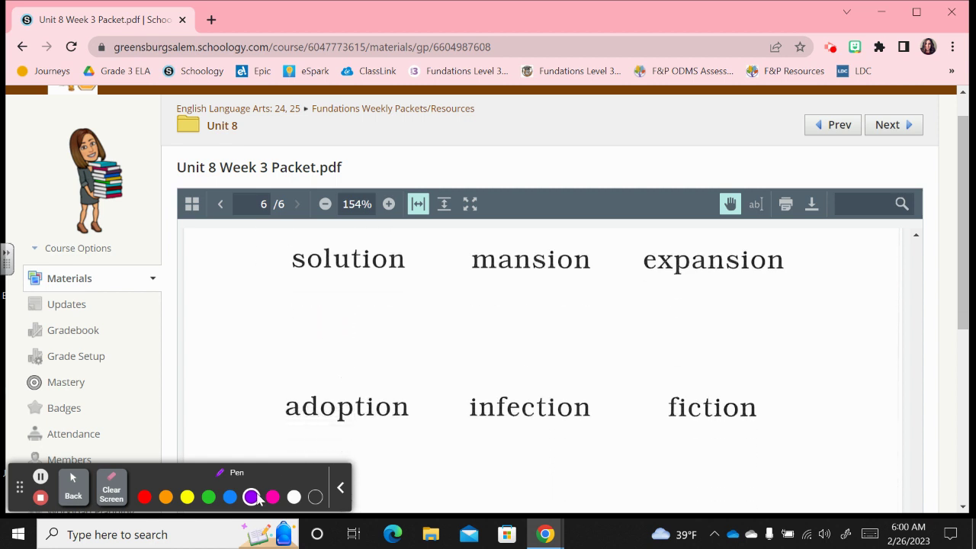
{"action": "left_click", "coordinate": [230, 497]}
{"action": "mouse_move", "coordinate": [283, 260]}
{"action": "left_mouse_down"}
{"action": "mouse_move", "coordinate": [288, 273]}
{"action": "mouse_move", "coordinate": [331, 279]}
{"action": "mouse_move", "coordinate": [348, 267]}
{"action": "mouse_move", "coordinate": [407, 266]}
{"action": "mouse_move", "coordinate": [410, 244]}
{"action": "mouse_move", "coordinate": [352, 244]}
{"action": "mouse_move", "coordinate": [353, 264]}
{"action": "mouse_move", "coordinate": [403, 270]}
{"action": "mouse_move", "coordinate": [412, 246]}
{"action": "left_mouse_up"}
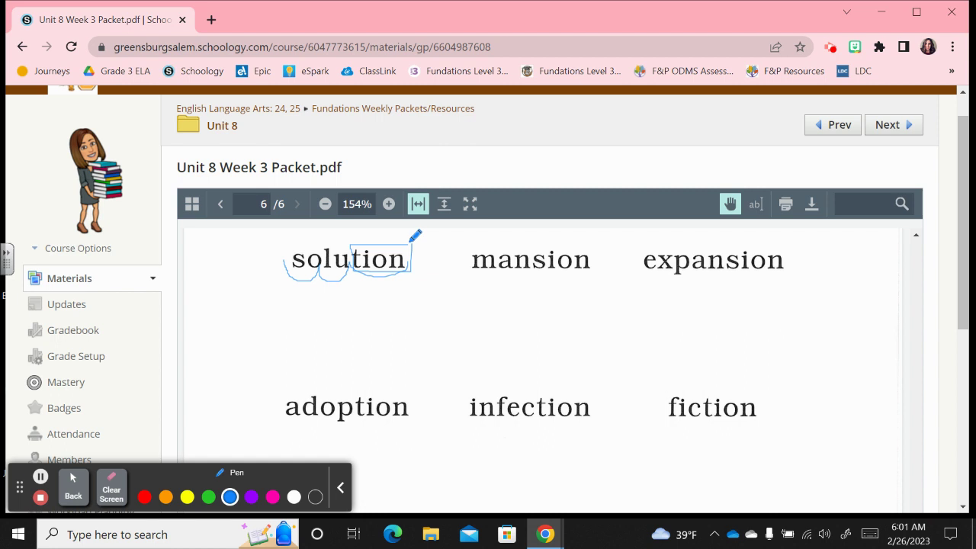
{"action": "scroll", "coordinate": [442, 255], "scroll_direction": "up", "scroll_amount": 1}
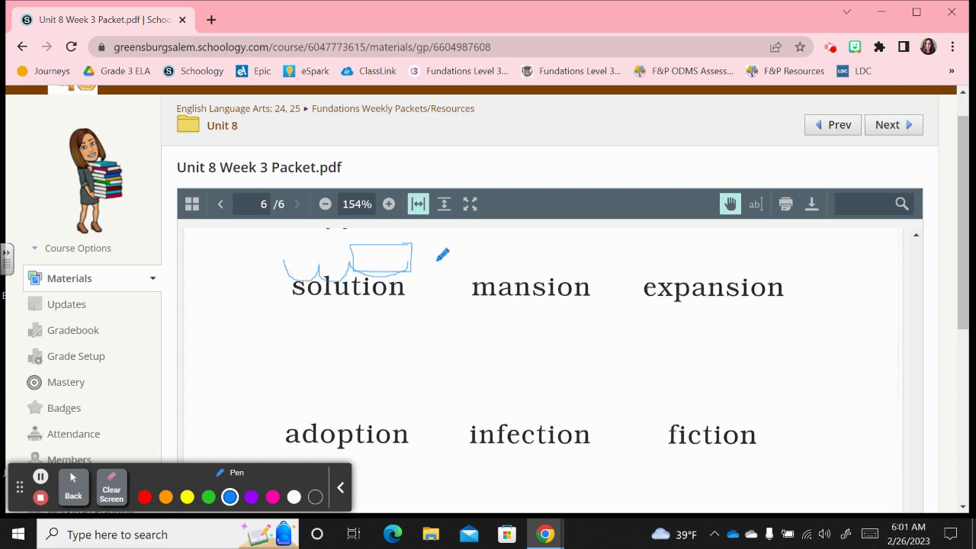
{"action": "scroll", "coordinate": [442, 255], "scroll_direction": "down", "scroll_amount": 1}
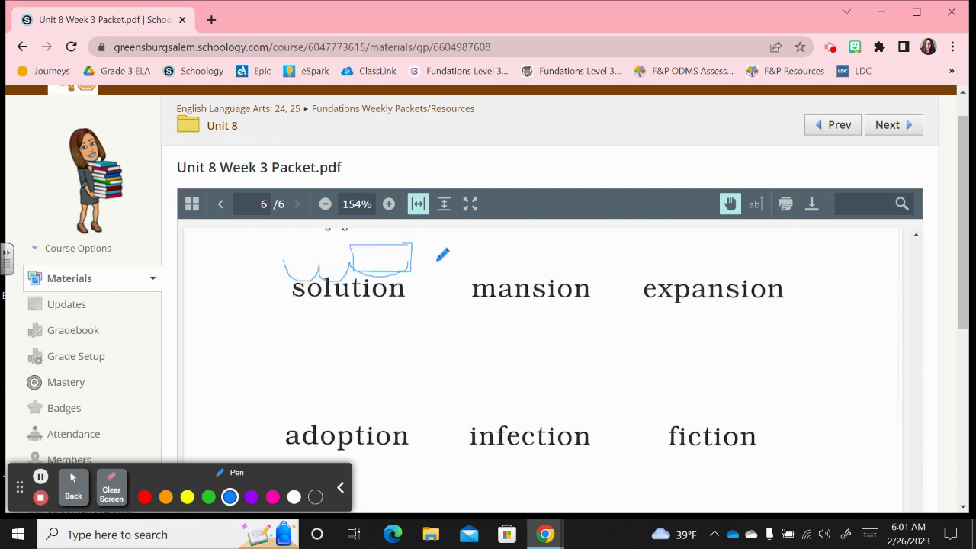
{"action": "scroll", "coordinate": [443, 255], "scroll_direction": "down", "scroll_amount": 1}
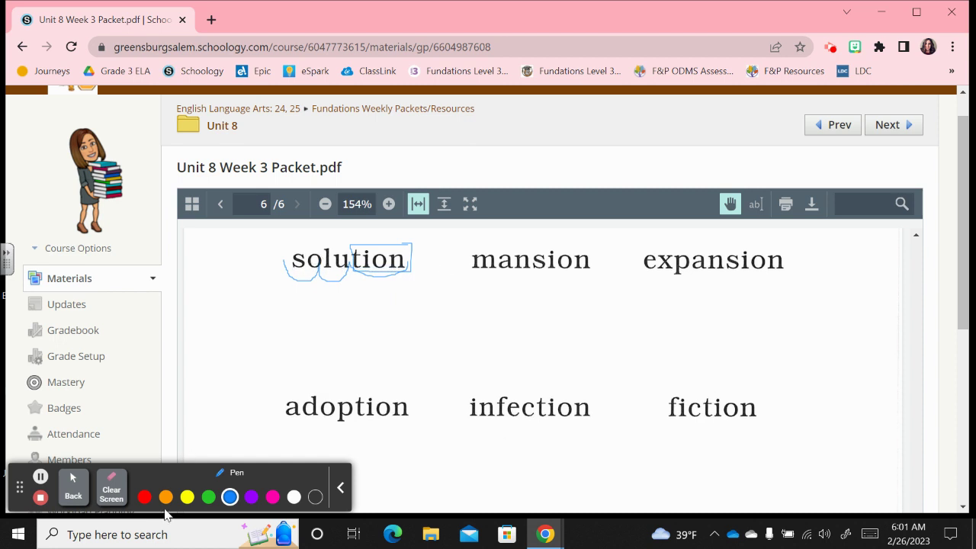
{"action": "left_click", "coordinate": [229, 497]}
{"action": "mouse_move", "coordinate": [295, 286]}
{"action": "left_mouse_down"}
{"action": "mouse_move", "coordinate": [292, 303]}
{"action": "mouse_move", "coordinate": [295, 286]}
{"action": "left_mouse_up"}
{"action": "left_click_drag", "start_coordinate": [325, 294], "coordinate": [340, 303]}
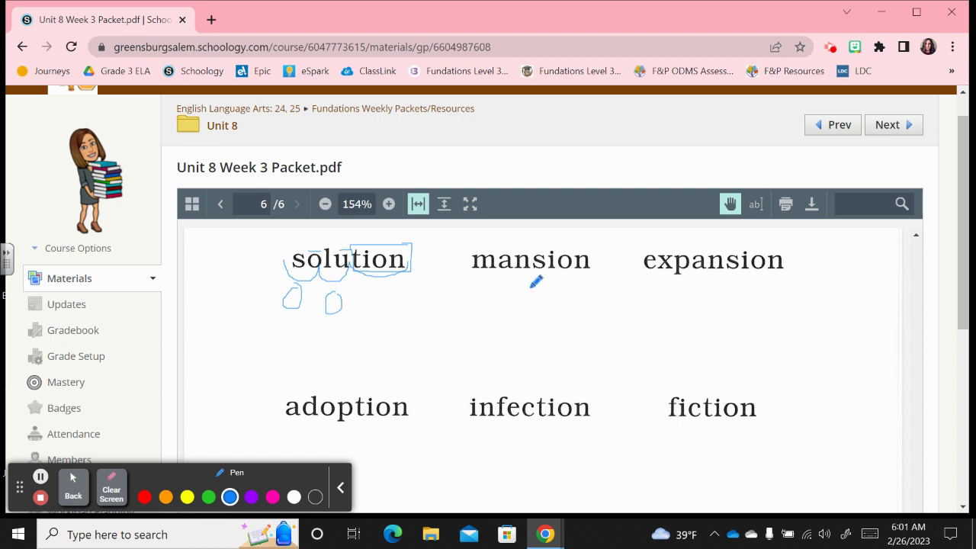
- Scoop mansion and expansion, mark man and expansion's syllables closed, and box the sion
{"action": "mouse_move", "coordinate": [465, 262]}
{"action": "left_mouse_down"}
{"action": "mouse_move", "coordinate": [506, 277]}
{"action": "mouse_move", "coordinate": [536, 259]}
{"action": "mouse_move", "coordinate": [537, 271]}
{"action": "mouse_move", "coordinate": [584, 276]}
{"action": "mouse_move", "coordinate": [594, 258]}
{"action": "mouse_move", "coordinate": [577, 246]}
{"action": "mouse_move", "coordinate": [532, 245]}
{"action": "mouse_move", "coordinate": [533, 273]}
{"action": "mouse_move", "coordinate": [588, 266]}
{"action": "mouse_move", "coordinate": [593, 253]}
{"action": "left_mouse_up"}
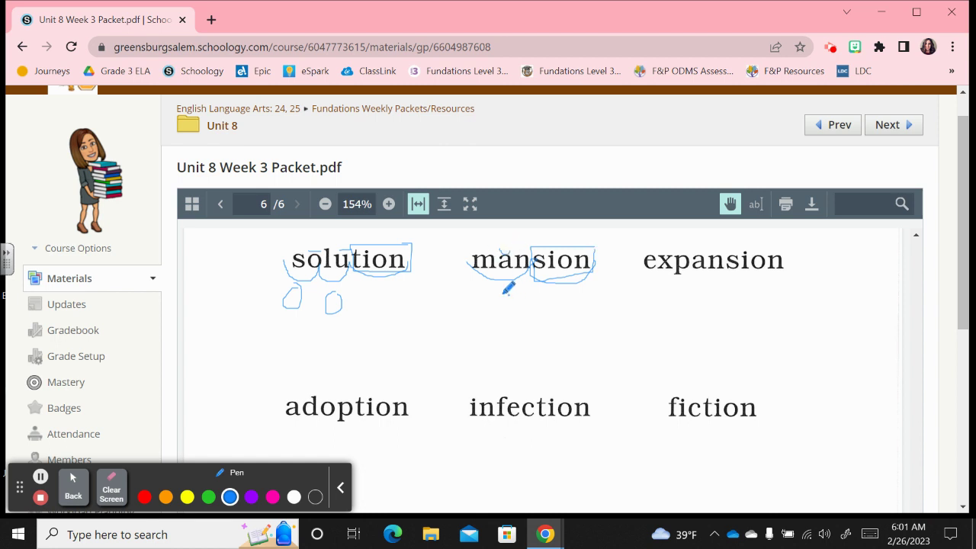
{"action": "left_click_drag", "start_coordinate": [510, 296], "coordinate": [511, 314]}
{"action": "mouse_move", "coordinate": [636, 261]}
{"action": "left_mouse_down"}
{"action": "mouse_move", "coordinate": [650, 281]}
{"action": "mouse_move", "coordinate": [669, 264]}
{"action": "mouse_move", "coordinate": [717, 280]}
{"action": "mouse_move", "coordinate": [728, 261]}
{"action": "mouse_move", "coordinate": [763, 285]}
{"action": "mouse_move", "coordinate": [788, 265]}
{"action": "left_mouse_up"}
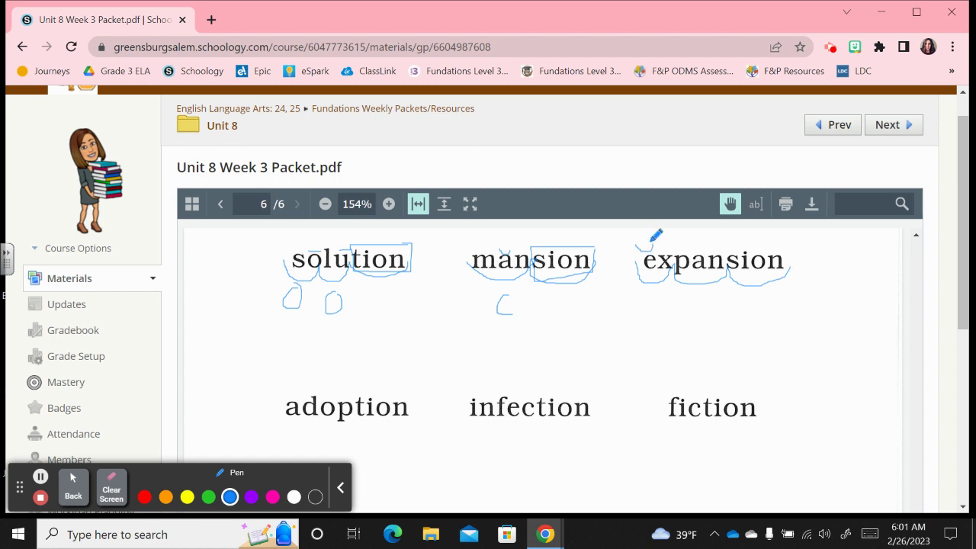
{"action": "left_click_drag", "start_coordinate": [639, 298], "coordinate": [652, 308]}
{"action": "left_click_drag", "start_coordinate": [691, 240], "coordinate": [702, 245]}
{"action": "mouse_move", "coordinate": [724, 282]}
{"action": "left_mouse_down"}
{"action": "mouse_move", "coordinate": [719, 298]}
{"action": "mouse_move", "coordinate": [737, 291]}
{"action": "left_mouse_up"}
{"action": "mouse_move", "coordinate": [759, 238]}
{"action": "left_mouse_down"}
{"action": "mouse_move", "coordinate": [790, 236]}
{"action": "mouse_move", "coordinate": [721, 253]}
{"action": "mouse_move", "coordinate": [751, 280]}
{"action": "mouse_move", "coordinate": [791, 268]}
{"action": "mouse_move", "coordinate": [790, 250]}
{"action": "left_mouse_up"}
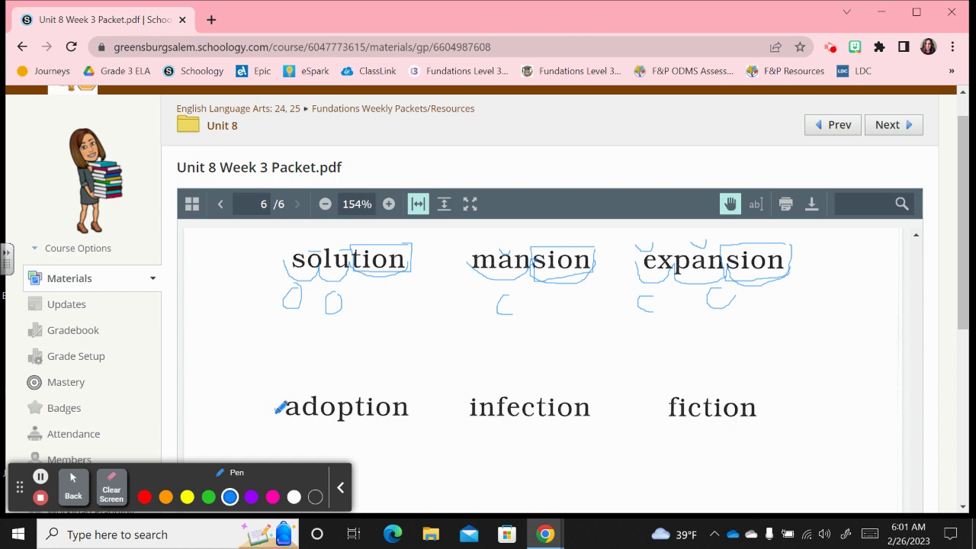
- Scoop adoption's syllables, add a vowel mark over the a, and mark the op syllable's type
{"action": "mouse_move", "coordinate": [277, 406]}
{"action": "left_mouse_down"}
{"action": "mouse_move", "coordinate": [290, 421]}
{"action": "mouse_move", "coordinate": [330, 428]}
{"action": "mouse_move", "coordinate": [355, 412]}
{"action": "mouse_move", "coordinate": [403, 427]}
{"action": "mouse_move", "coordinate": [415, 391]}
{"action": "mouse_move", "coordinate": [360, 384]}
{"action": "mouse_move", "coordinate": [357, 418]}
{"action": "left_mouse_up"}
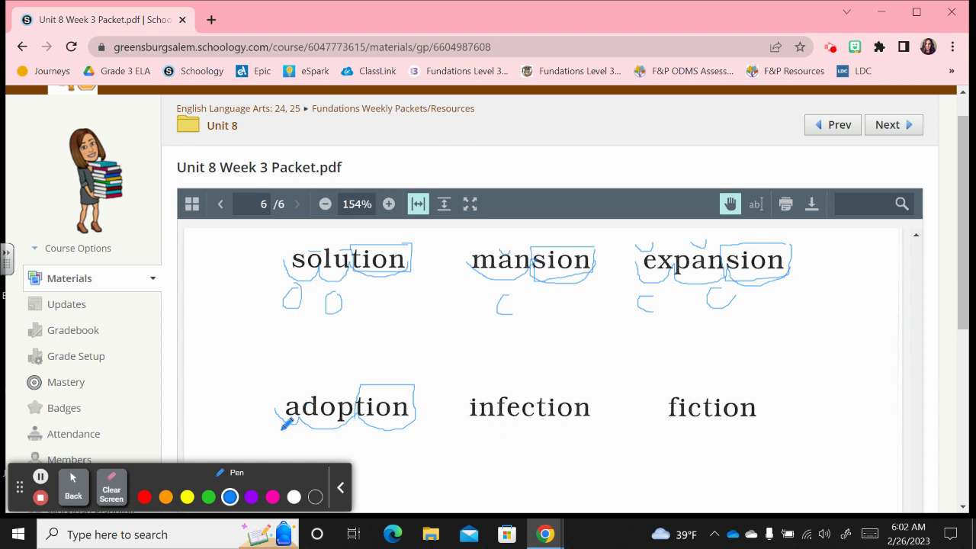
{"action": "mouse_move", "coordinate": [283, 427]}
{"action": "left_mouse_down"}
{"action": "mouse_move", "coordinate": [274, 444]}
{"action": "mouse_move", "coordinate": [283, 436]}
{"action": "mouse_move", "coordinate": [290, 447]}
{"action": "mouse_move", "coordinate": [287, 430]}
{"action": "left_mouse_up"}
{"action": "left_click_drag", "start_coordinate": [278, 388], "coordinate": [290, 386]}
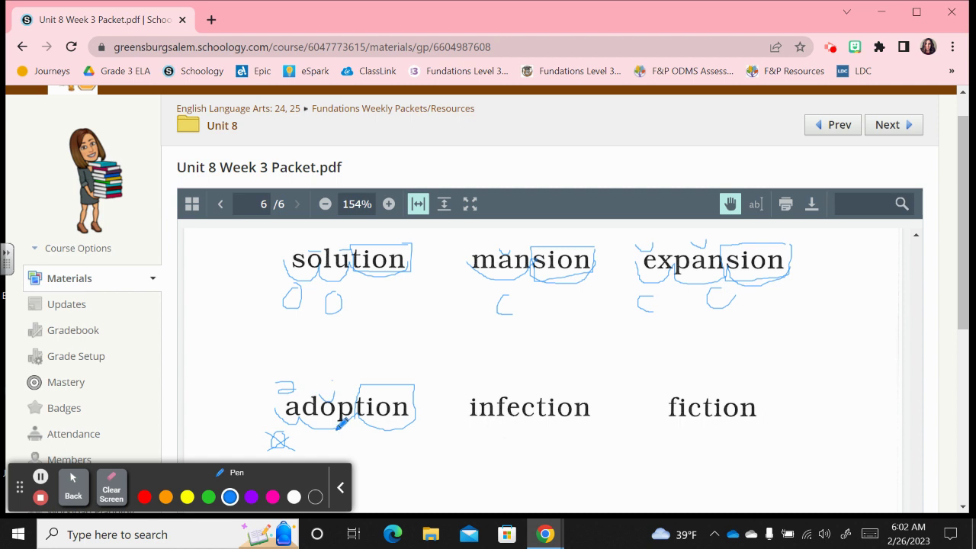
{"action": "left_click_drag", "start_coordinate": [329, 432], "coordinate": [325, 450]}
- Scoop infection and fiction, marking infection's syllable types and fiction's first syllable closed
{"action": "mouse_move", "coordinate": [463, 402]}
{"action": "left_mouse_down"}
{"action": "mouse_move", "coordinate": [468, 414]}
{"action": "mouse_move", "coordinate": [539, 413]}
{"action": "mouse_move", "coordinate": [579, 427]}
{"action": "mouse_move", "coordinate": [600, 385]}
{"action": "mouse_move", "coordinate": [534, 385]}
{"action": "mouse_move", "coordinate": [537, 424]}
{"action": "left_mouse_up"}
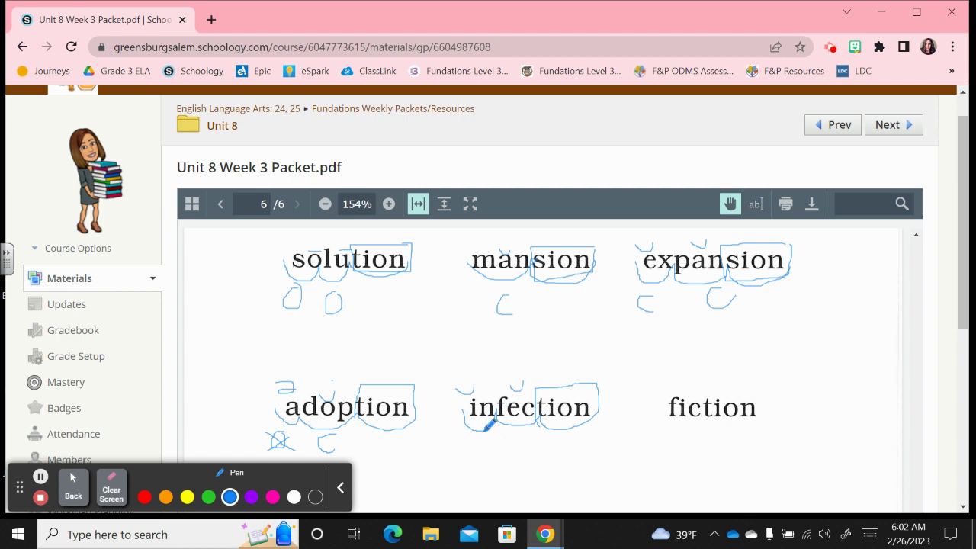
{"action": "mouse_move", "coordinate": [476, 440]}
{"action": "left_mouse_down"}
{"action": "mouse_move", "coordinate": [475, 463]}
{"action": "mouse_move", "coordinate": [534, 437]}
{"action": "mouse_move", "coordinate": [536, 460]}
{"action": "left_mouse_up"}
{"action": "mouse_move", "coordinate": [665, 414]}
{"action": "left_mouse_down"}
{"action": "mouse_move", "coordinate": [759, 416]}
{"action": "mouse_move", "coordinate": [765, 382]}
{"action": "mouse_move", "coordinate": [678, 385]}
{"action": "left_mouse_up"}
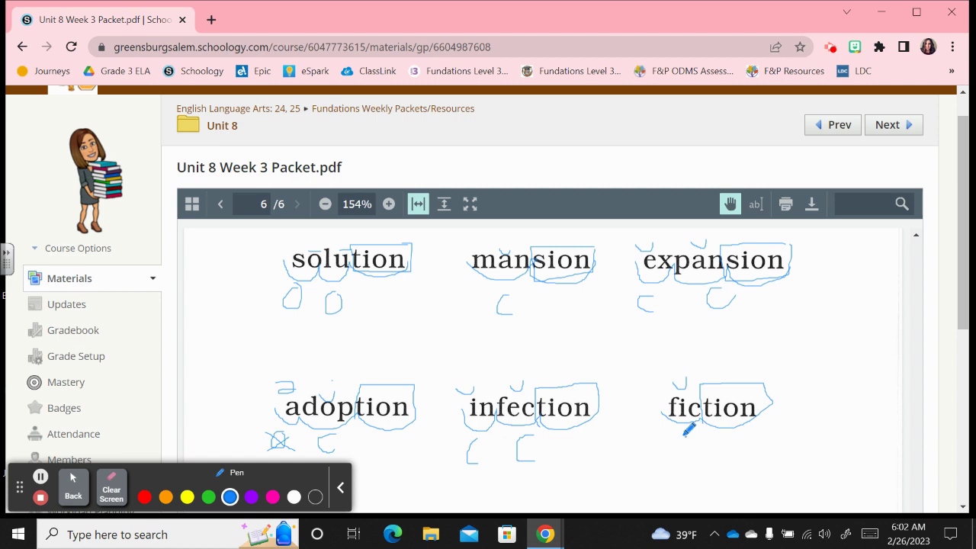
{"action": "mouse_move", "coordinate": [683, 439]}
{"action": "left_mouse_down"}
{"action": "mouse_move", "coordinate": [673, 448]}
{"action": "mouse_move", "coordinate": [686, 456]}
{"action": "left_mouse_up"}
- Clear the ink, move to the temptation row, and scoop temptation with tem closed and ta open
{"action": "left_click", "coordinate": [111, 492]}
{"action": "scroll", "coordinate": [630, 275], "scroll_direction": "down", "scroll_amount": 5}
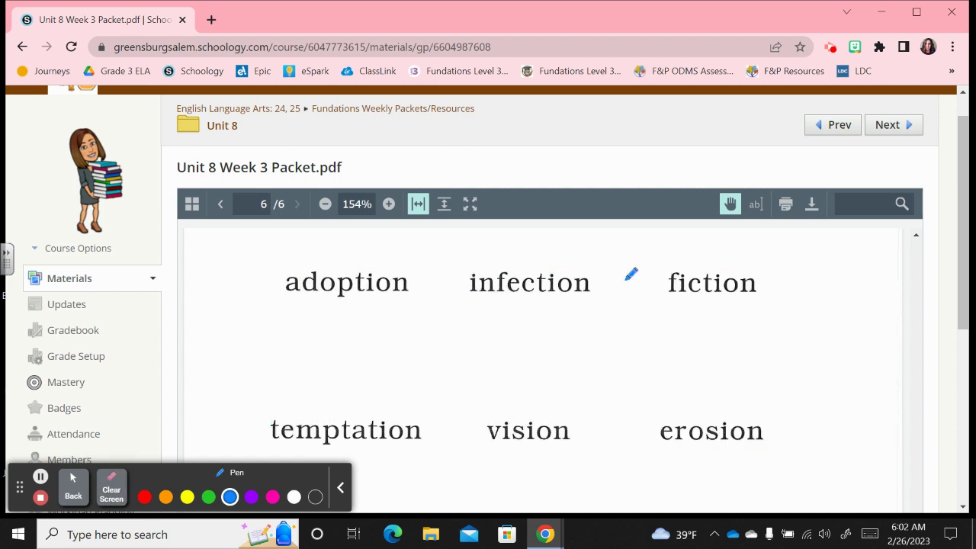
{"action": "scroll", "coordinate": [633, 287], "scroll_direction": "down", "scroll_amount": 3}
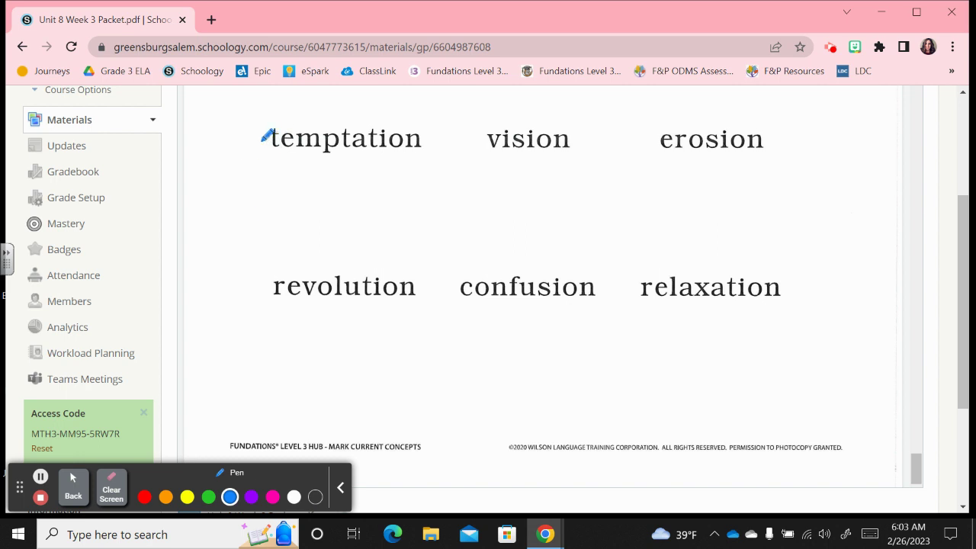
{"action": "mouse_move", "coordinate": [263, 142]}
{"action": "left_mouse_down"}
{"action": "mouse_move", "coordinate": [274, 156]}
{"action": "mouse_move", "coordinate": [312, 155]}
{"action": "mouse_move", "coordinate": [318, 143]}
{"action": "left_mouse_up"}
{"action": "left_click", "coordinate": [112, 488]}
{"action": "mouse_move", "coordinate": [256, 135]}
{"action": "left_mouse_down"}
{"action": "mouse_move", "coordinate": [276, 158]}
{"action": "mouse_move", "coordinate": [341, 151]}
{"action": "mouse_move", "coordinate": [346, 159]}
{"action": "mouse_move", "coordinate": [341, 149]}
{"action": "mouse_move", "coordinate": [357, 161]}
{"action": "mouse_move", "coordinate": [370, 151]}
{"action": "mouse_move", "coordinate": [412, 159]}
{"action": "mouse_move", "coordinate": [428, 120]}
{"action": "mouse_move", "coordinate": [372, 115]}
{"action": "mouse_move", "coordinate": [371, 151]}
{"action": "left_mouse_up"}
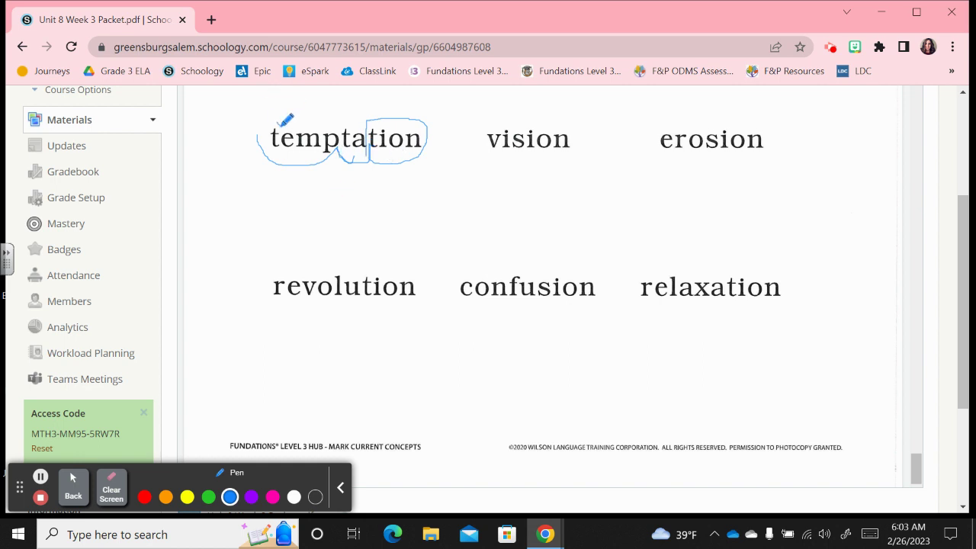
{"action": "mouse_move", "coordinate": [296, 173]}
{"action": "left_mouse_down"}
{"action": "mouse_move", "coordinate": [282, 178]}
{"action": "mouse_move", "coordinate": [296, 192]}
{"action": "left_mouse_up"}
{"action": "mouse_move", "coordinate": [359, 172]}
{"action": "left_mouse_down"}
{"action": "mouse_move", "coordinate": [348, 185]}
{"action": "mouse_move", "coordinate": [369, 173]}
{"action": "left_mouse_up"}
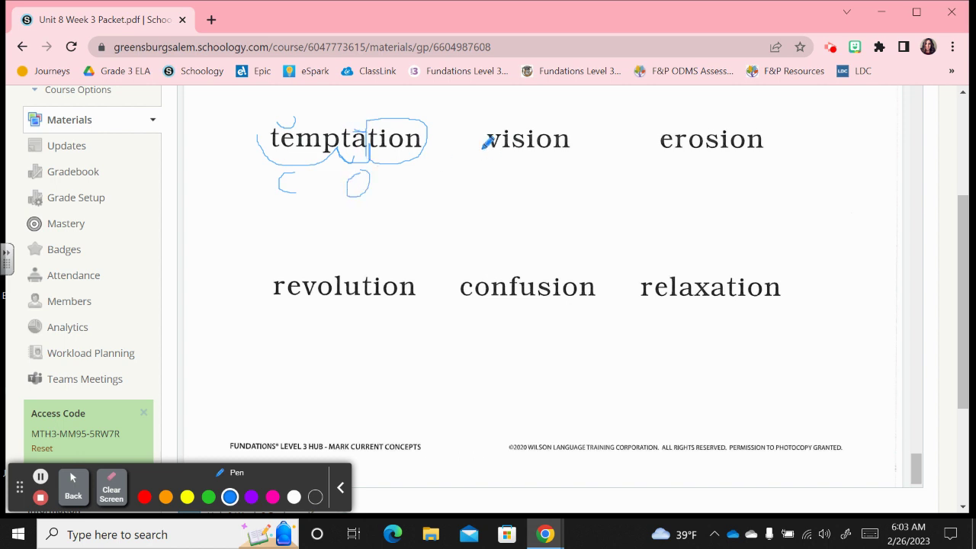
- Scoop vision, box its sion ending, and mark its first syllable's vowel and closed type
{"action": "left_click_drag", "start_coordinate": [475, 141], "coordinate": [494, 157]}
{"action": "mouse_move", "coordinate": [490, 148]}
{"action": "left_mouse_down"}
{"action": "mouse_move", "coordinate": [516, 157]}
{"action": "mouse_move", "coordinate": [528, 145]}
{"action": "mouse_move", "coordinate": [551, 159]}
{"action": "mouse_move", "coordinate": [569, 145]}
{"action": "left_mouse_up"}
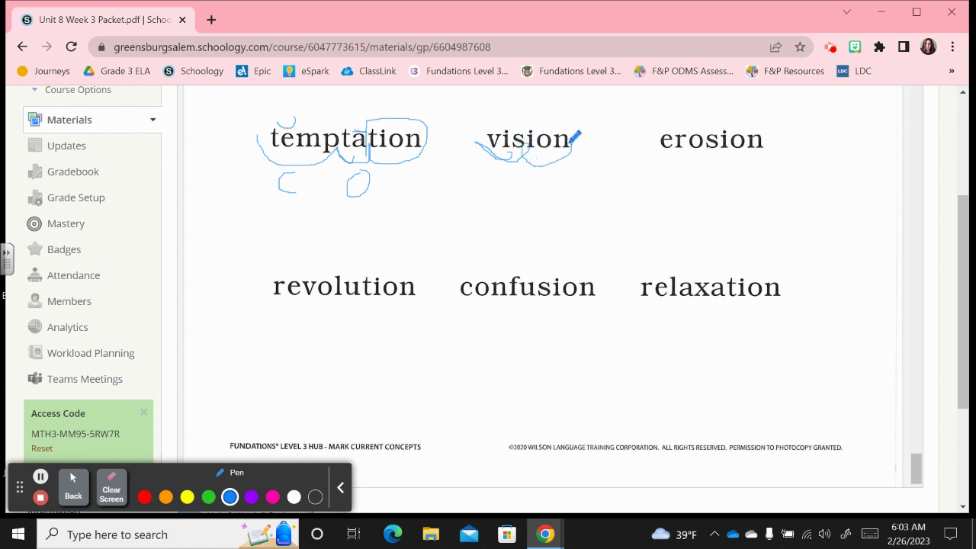
{"action": "mouse_move", "coordinate": [569, 142]}
{"action": "left_mouse_down"}
{"action": "mouse_move", "coordinate": [572, 126]}
{"action": "mouse_move", "coordinate": [518, 126]}
{"action": "mouse_move", "coordinate": [511, 149]}
{"action": "mouse_move", "coordinate": [533, 160]}
{"action": "mouse_move", "coordinate": [570, 156]}
{"action": "mouse_move", "coordinate": [574, 143]}
{"action": "left_mouse_up"}
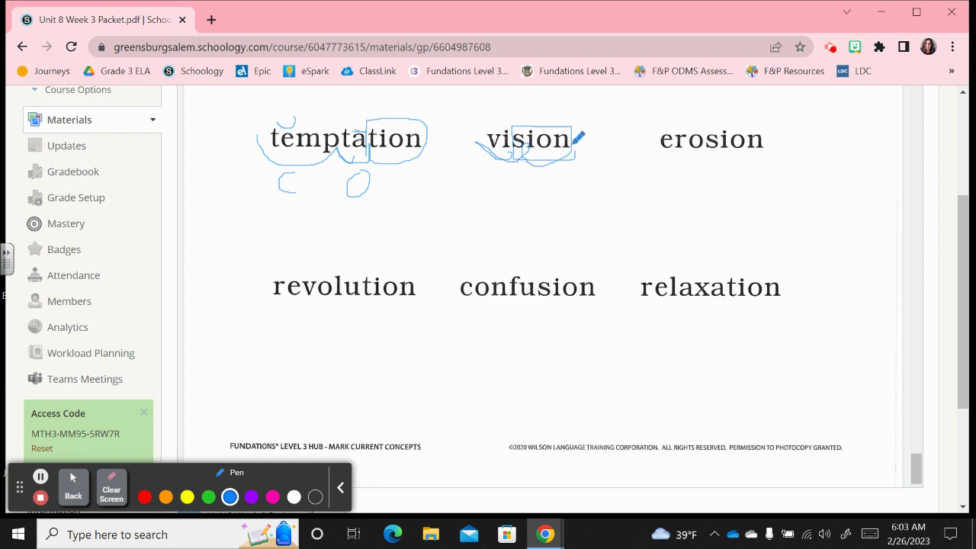
{"action": "left_click_drag", "start_coordinate": [487, 117], "coordinate": [501, 124]}
{"action": "left_click_drag", "start_coordinate": [498, 168], "coordinate": [496, 192]}
- Scoop erosion, mark the long vowel, label e open, and mark the ro syllable's type
{"action": "mouse_move", "coordinate": [645, 145]}
{"action": "left_mouse_down"}
{"action": "mouse_move", "coordinate": [677, 164]}
{"action": "mouse_move", "coordinate": [703, 164]}
{"action": "mouse_move", "coordinate": [707, 138]}
{"action": "mouse_move", "coordinate": [739, 161]}
{"action": "mouse_move", "coordinate": [767, 151]}
{"action": "mouse_move", "coordinate": [770, 120]}
{"action": "mouse_move", "coordinate": [703, 122]}
{"action": "mouse_move", "coordinate": [706, 145]}
{"action": "mouse_move", "coordinate": [736, 159]}
{"action": "mouse_move", "coordinate": [766, 150]}
{"action": "mouse_move", "coordinate": [772, 120]}
{"action": "left_mouse_up"}
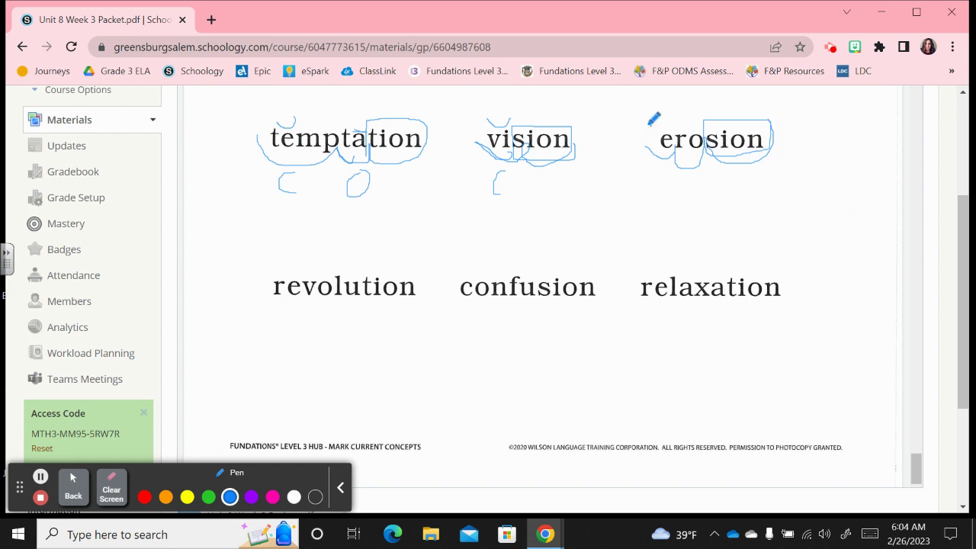
{"action": "left_click_drag", "start_coordinate": [651, 125], "coordinate": [674, 125]}
{"action": "mouse_move", "coordinate": [648, 168]}
{"action": "left_mouse_down"}
{"action": "mouse_move", "coordinate": [644, 190]}
{"action": "mouse_move", "coordinate": [656, 177]}
{"action": "mouse_move", "coordinate": [649, 171]}
{"action": "left_mouse_up"}
{"action": "mouse_move", "coordinate": [685, 183]}
{"action": "left_mouse_down"}
{"action": "mouse_move", "coordinate": [673, 188]}
{"action": "mouse_move", "coordinate": [690, 177]}
{"action": "left_mouse_up"}
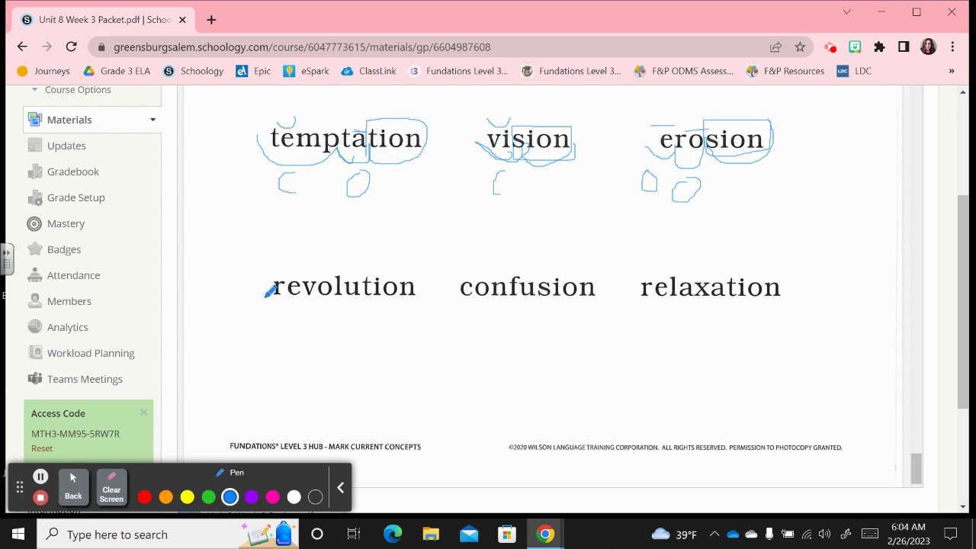
- Scoop revolution's syllables and mark the vowel and types of its re, vo and lu syllables
{"action": "mouse_move", "coordinate": [260, 295]}
{"action": "left_mouse_down"}
{"action": "mouse_move", "coordinate": [305, 310]}
{"action": "mouse_move", "coordinate": [313, 283]}
{"action": "mouse_move", "coordinate": [322, 312]}
{"action": "mouse_move", "coordinate": [331, 300]}
{"action": "mouse_move", "coordinate": [350, 313]}
{"action": "mouse_move", "coordinate": [362, 299]}
{"action": "mouse_move", "coordinate": [403, 307]}
{"action": "mouse_move", "coordinate": [418, 279]}
{"action": "mouse_move", "coordinate": [402, 260]}
{"action": "mouse_move", "coordinate": [364, 261]}
{"action": "mouse_move", "coordinate": [363, 302]}
{"action": "mouse_move", "coordinate": [421, 306]}
{"action": "left_mouse_up"}
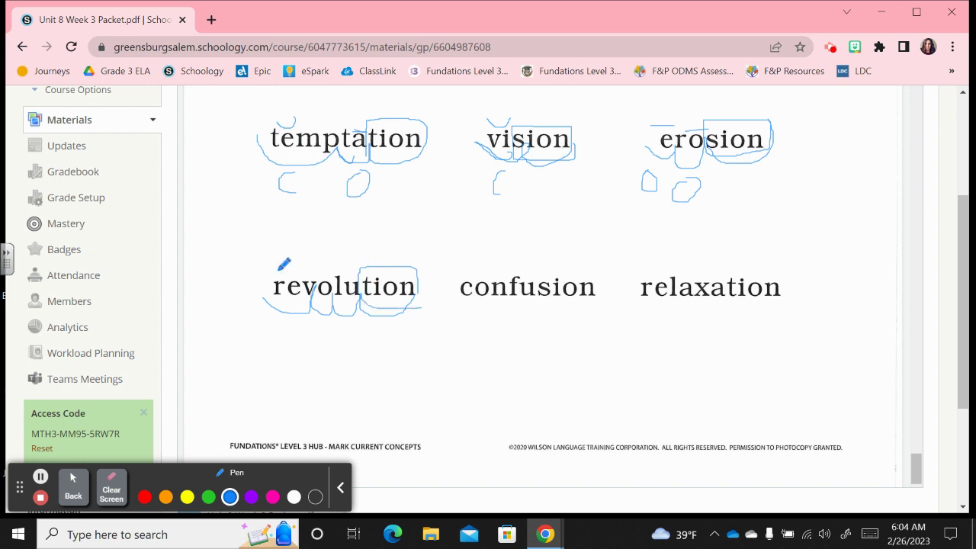
{"action": "left_click_drag", "start_coordinate": [280, 272], "coordinate": [303, 265]}
{"action": "left_click_drag", "start_coordinate": [289, 324], "coordinate": [288, 344]}
{"action": "mouse_move", "coordinate": [308, 270]}
{"action": "left_mouse_down"}
{"action": "mouse_move", "coordinate": [336, 268]}
{"action": "mouse_move", "coordinate": [329, 282]}
{"action": "left_mouse_up"}
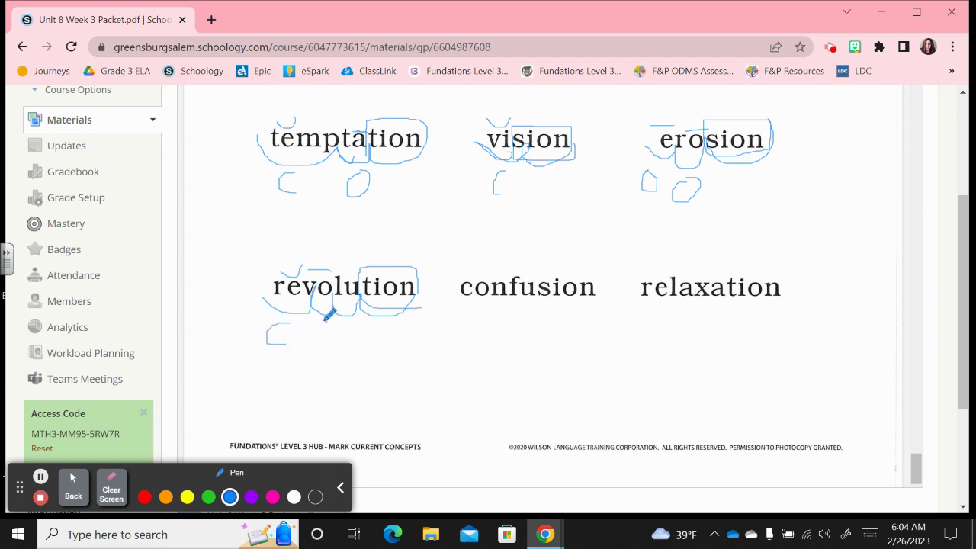
{"action": "mouse_move", "coordinate": [307, 325]}
{"action": "left_mouse_down"}
{"action": "mouse_move", "coordinate": [306, 340]}
{"action": "mouse_move", "coordinate": [325, 325]}
{"action": "left_mouse_up"}
{"action": "mouse_move", "coordinate": [359, 319]}
{"action": "left_mouse_down"}
{"action": "mouse_move", "coordinate": [343, 325]}
{"action": "mouse_move", "coordinate": [361, 330]}
{"action": "left_mouse_up"}
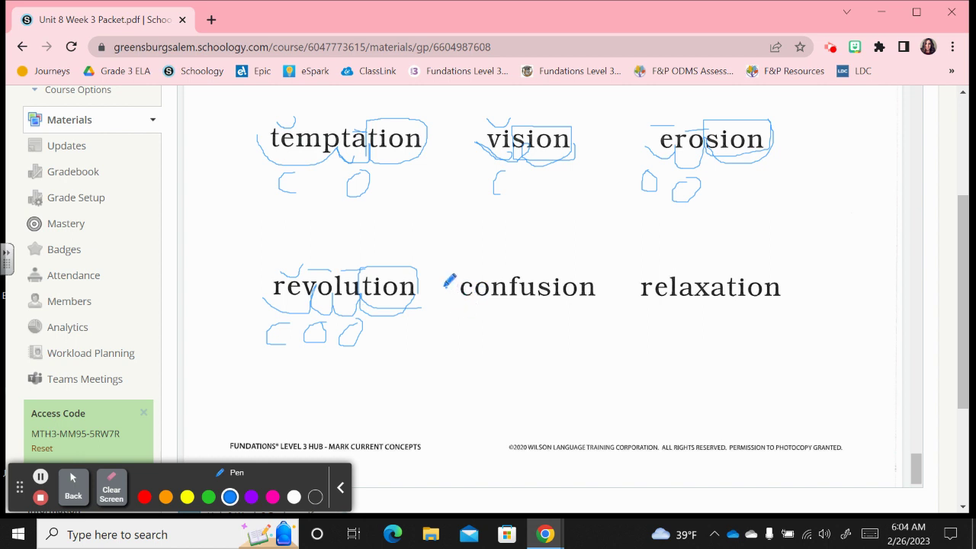
- Scoop confusion, box its sion, mark con closed and the fu syllable's type
{"action": "mouse_move", "coordinate": [449, 286]}
{"action": "left_mouse_down"}
{"action": "mouse_move", "coordinate": [474, 302]}
{"action": "mouse_move", "coordinate": [502, 299]}
{"action": "mouse_move", "coordinate": [508, 284]}
{"action": "mouse_move", "coordinate": [521, 307]}
{"action": "mouse_move", "coordinate": [543, 291]}
{"action": "mouse_move", "coordinate": [558, 313]}
{"action": "mouse_move", "coordinate": [600, 293]}
{"action": "mouse_move", "coordinate": [593, 269]}
{"action": "mouse_move", "coordinate": [537, 268]}
{"action": "mouse_move", "coordinate": [534, 296]}
{"action": "left_mouse_up"}
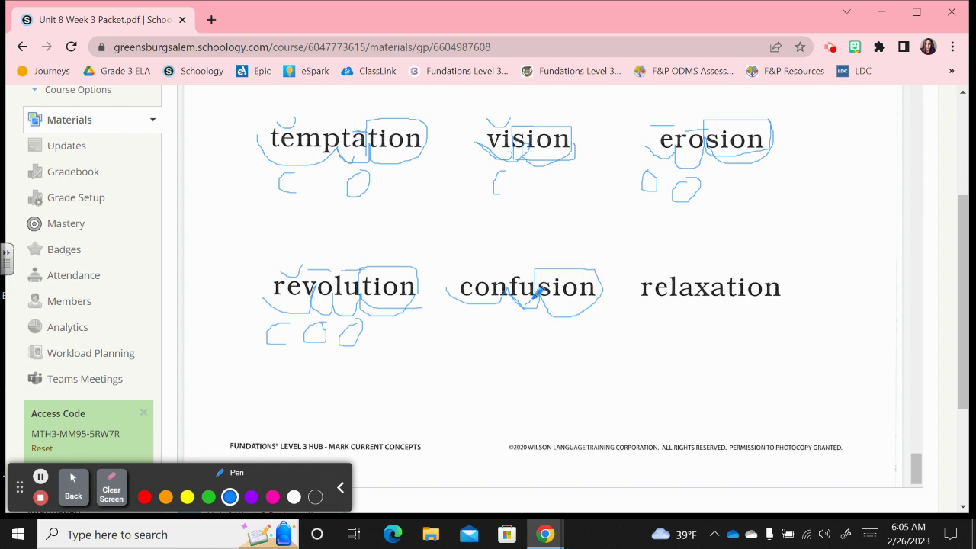
{"action": "left_click_drag", "start_coordinate": [603, 296], "coordinate": [600, 269]}
{"action": "left_click_drag", "start_coordinate": [467, 271], "coordinate": [479, 272]}
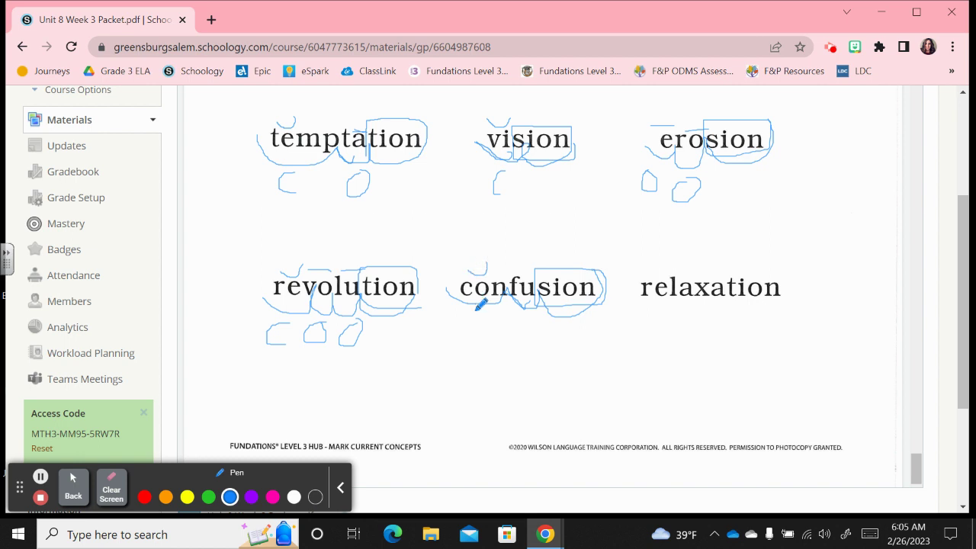
{"action": "mouse_move", "coordinate": [478, 308]}
{"action": "left_mouse_down"}
{"action": "mouse_move", "coordinate": [464, 317]}
{"action": "mouse_move", "coordinate": [469, 337]}
{"action": "mouse_move", "coordinate": [482, 337]}
{"action": "left_mouse_up"}
{"action": "mouse_move", "coordinate": [522, 321]}
{"action": "left_mouse_down"}
{"action": "mouse_move", "coordinate": [523, 340]}
{"action": "mouse_move", "coordinate": [525, 320]}
{"action": "left_mouse_up"}
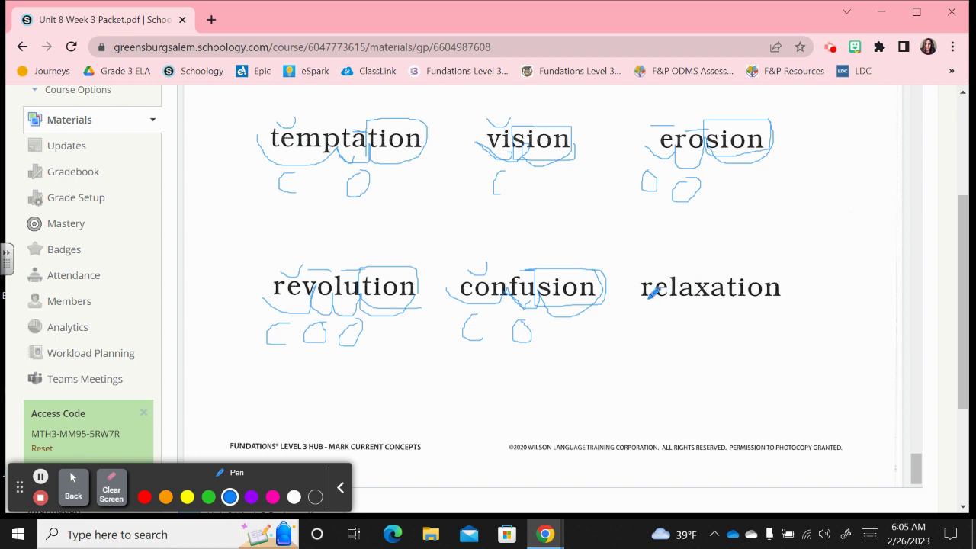
- Scoop relaxation, box its tion ending, and mark the types of the re, lax and a syllables
{"action": "mouse_move", "coordinate": [627, 292]}
{"action": "left_mouse_down"}
{"action": "mouse_move", "coordinate": [638, 309]}
{"action": "mouse_move", "coordinate": [659, 309]}
{"action": "mouse_move", "coordinate": [666, 281]}
{"action": "mouse_move", "coordinate": [689, 307]}
{"action": "mouse_move", "coordinate": [704, 306]}
{"action": "mouse_move", "coordinate": [714, 281]}
{"action": "left_mouse_up"}
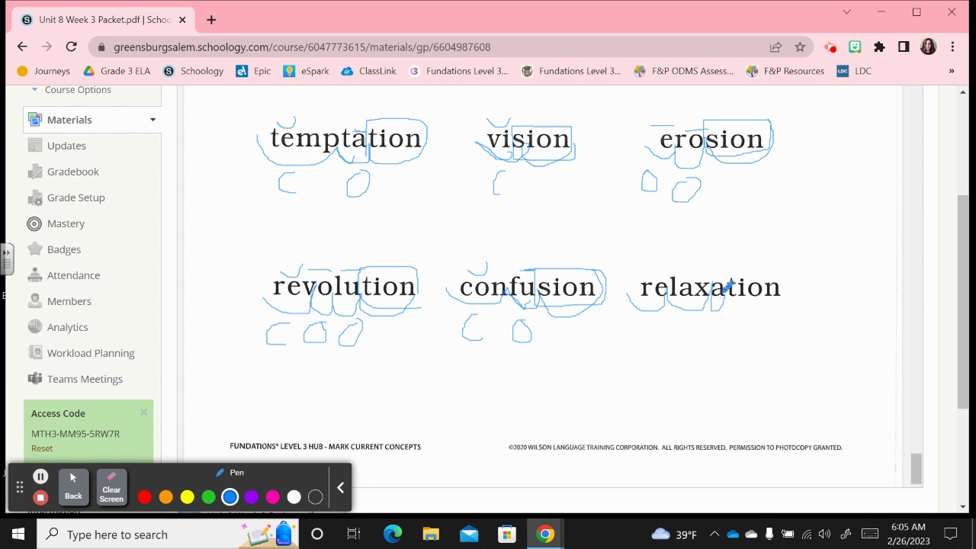
{"action": "mouse_move", "coordinate": [723, 287]}
{"action": "left_mouse_down"}
{"action": "mouse_move", "coordinate": [738, 305]}
{"action": "mouse_move", "coordinate": [770, 311]}
{"action": "mouse_move", "coordinate": [796, 295]}
{"action": "left_mouse_up"}
{"action": "mouse_move", "coordinate": [725, 273]}
{"action": "left_mouse_down"}
{"action": "mouse_move", "coordinate": [731, 304]}
{"action": "mouse_move", "coordinate": [786, 301]}
{"action": "left_mouse_up"}
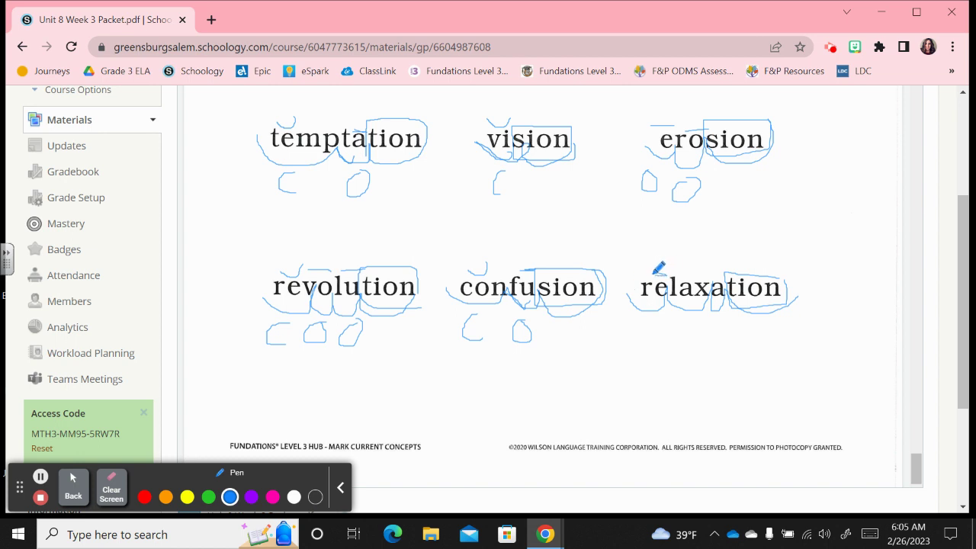
{"action": "mouse_move", "coordinate": [643, 327]}
{"action": "left_mouse_down"}
{"action": "mouse_move", "coordinate": [653, 340]}
{"action": "mouse_move", "coordinate": [645, 325]}
{"action": "left_mouse_up"}
{"action": "left_click_drag", "start_coordinate": [672, 325], "coordinate": [694, 336]}
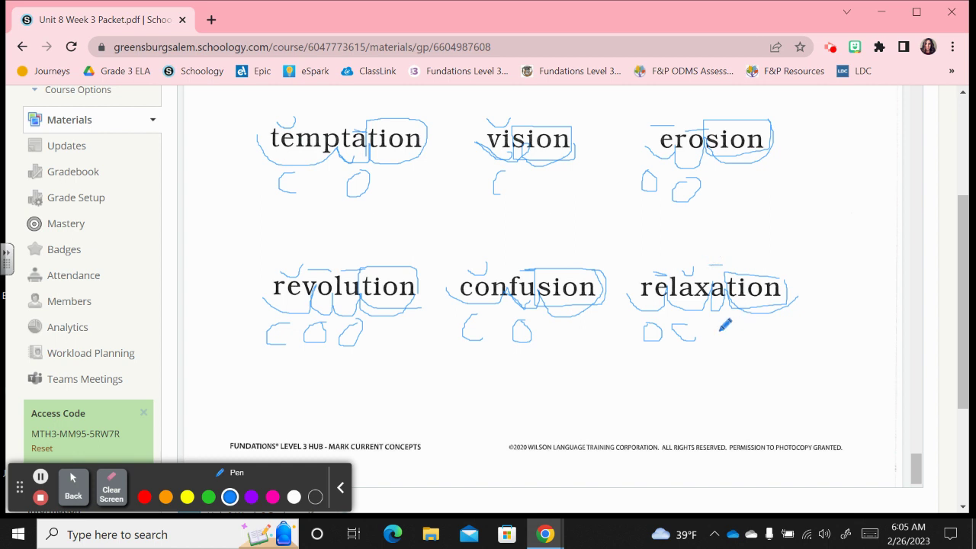
{"action": "mouse_move", "coordinate": [720, 321]}
{"action": "left_mouse_down"}
{"action": "mouse_move", "coordinate": [711, 330]}
{"action": "mouse_move", "coordinate": [725, 332]}
{"action": "mouse_move", "coordinate": [712, 319]}
{"action": "left_mouse_up"}
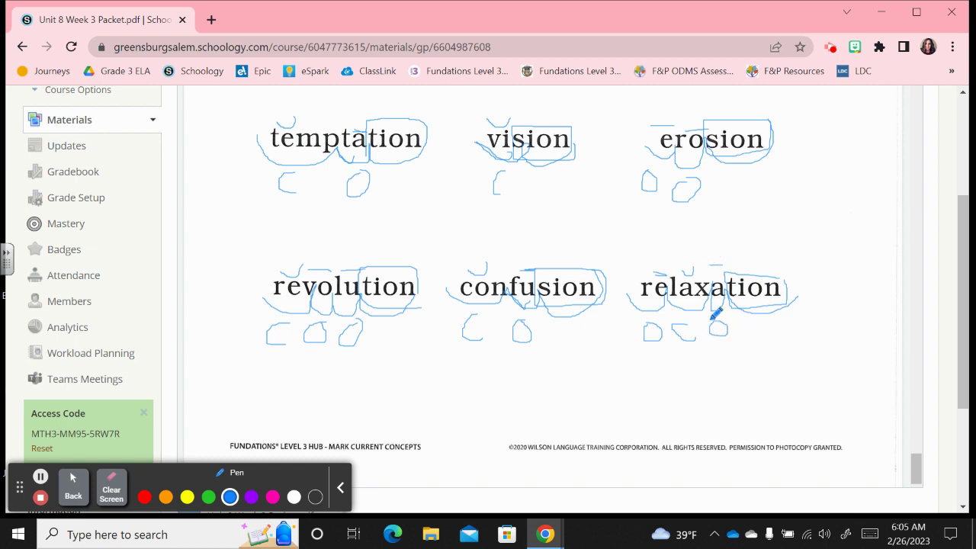